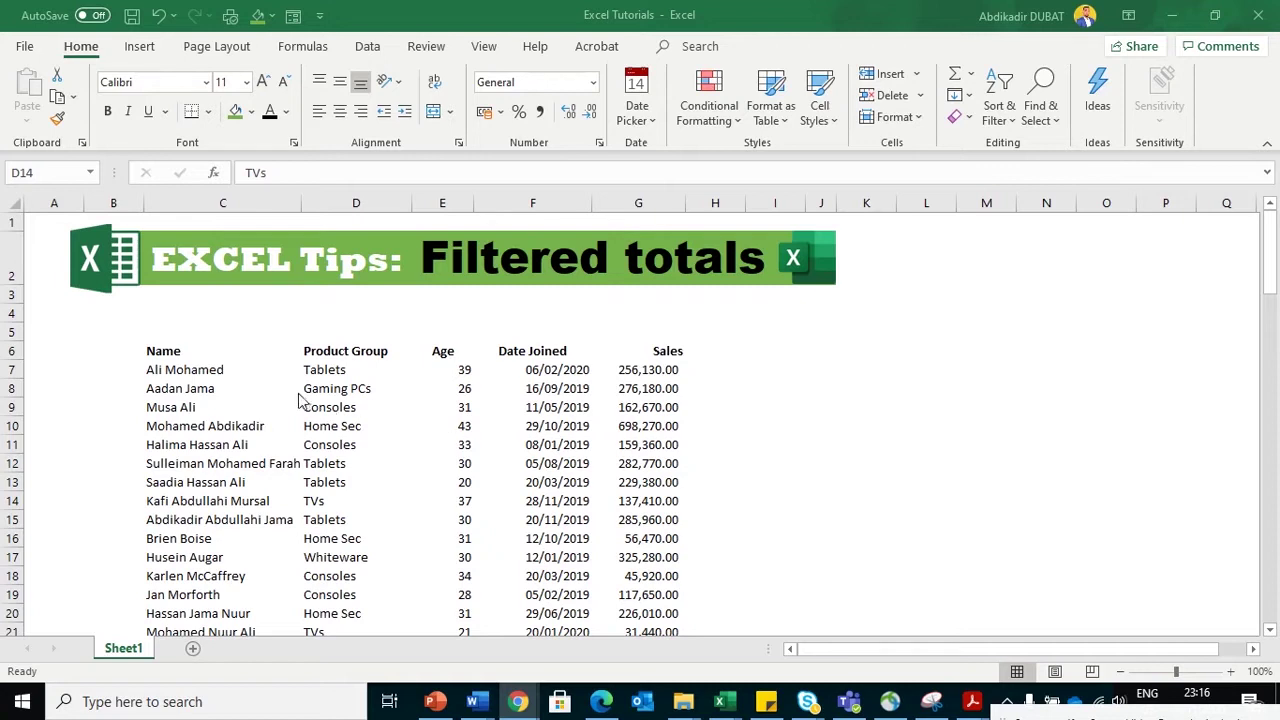
# Step: Convert the Name-to-Sales data range into a table with a header row using Ctrl+T
pyautogui.click(230, 388)
pyautogui.click(282, 350)
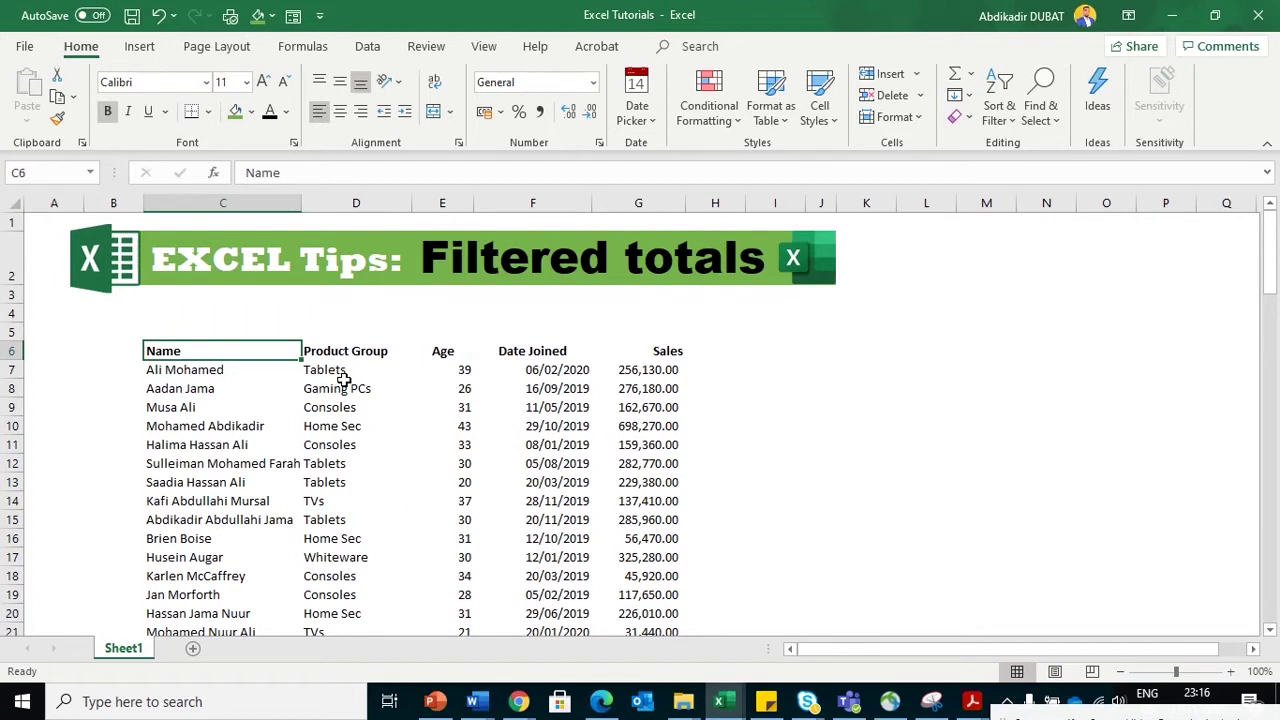
pyautogui.click(332, 424)
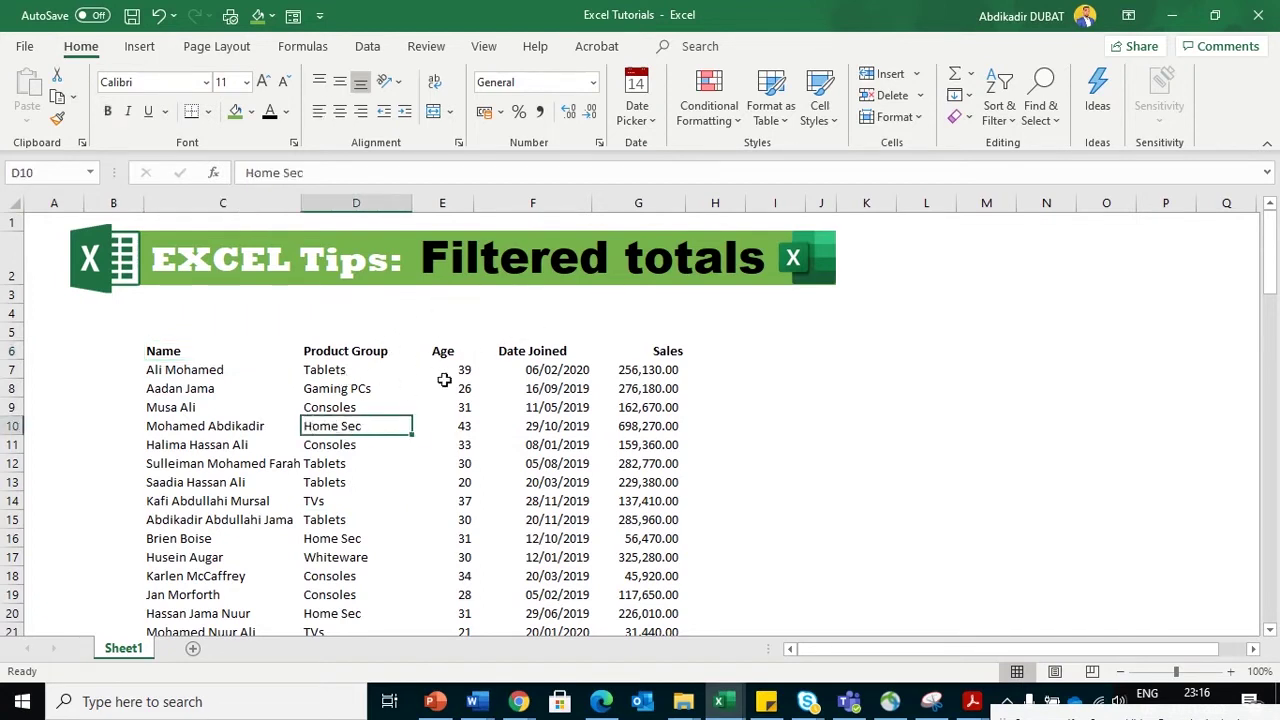
pyautogui.click(347, 391)
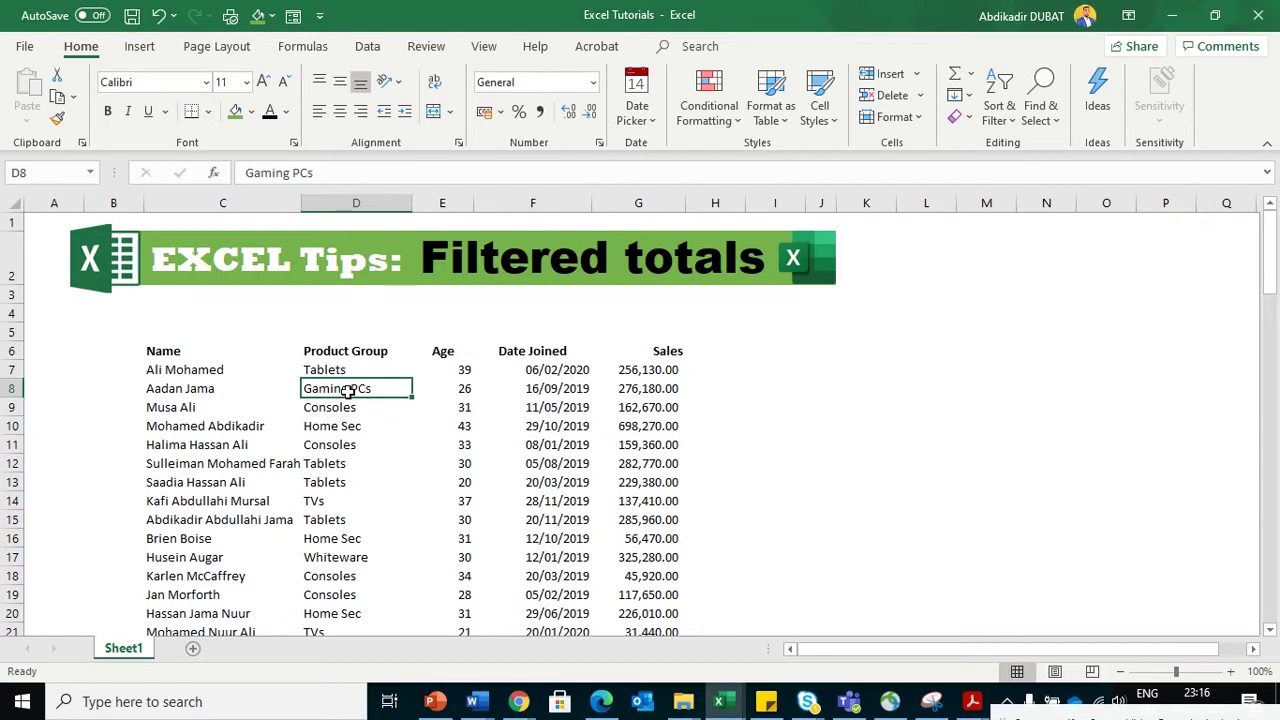
pyautogui.click(376, 429)
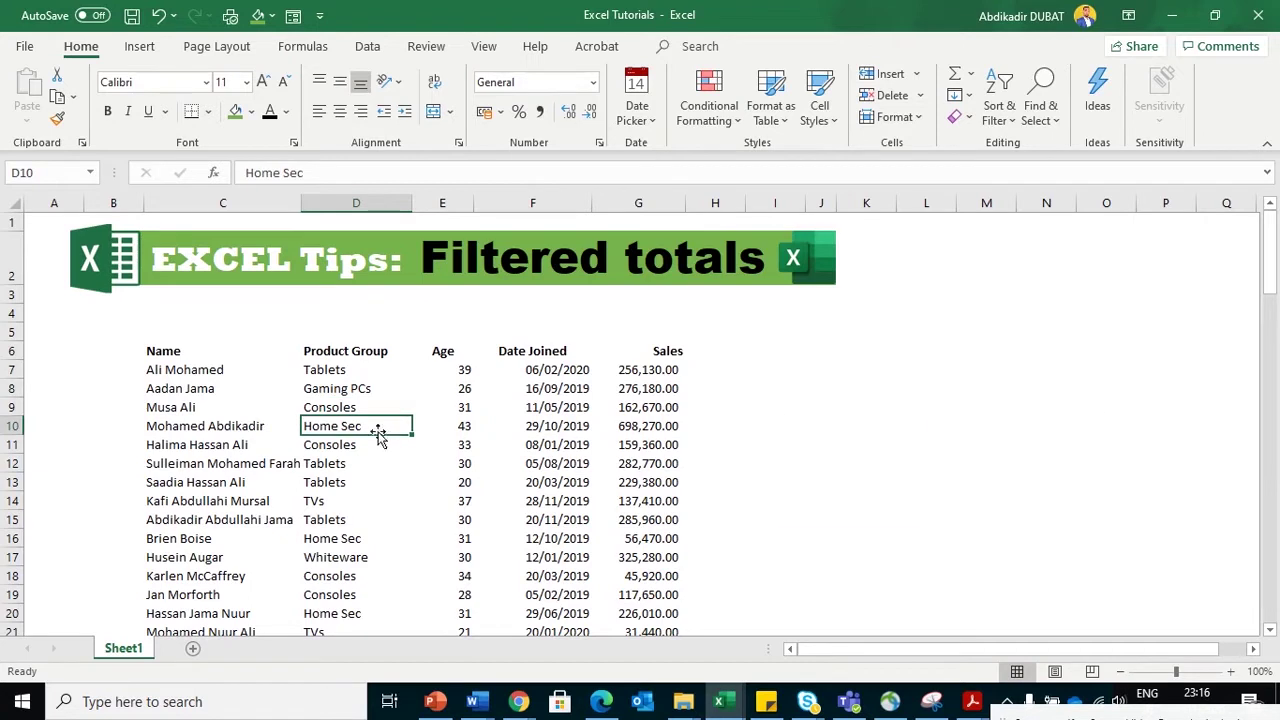
pyautogui.click(302, 390)
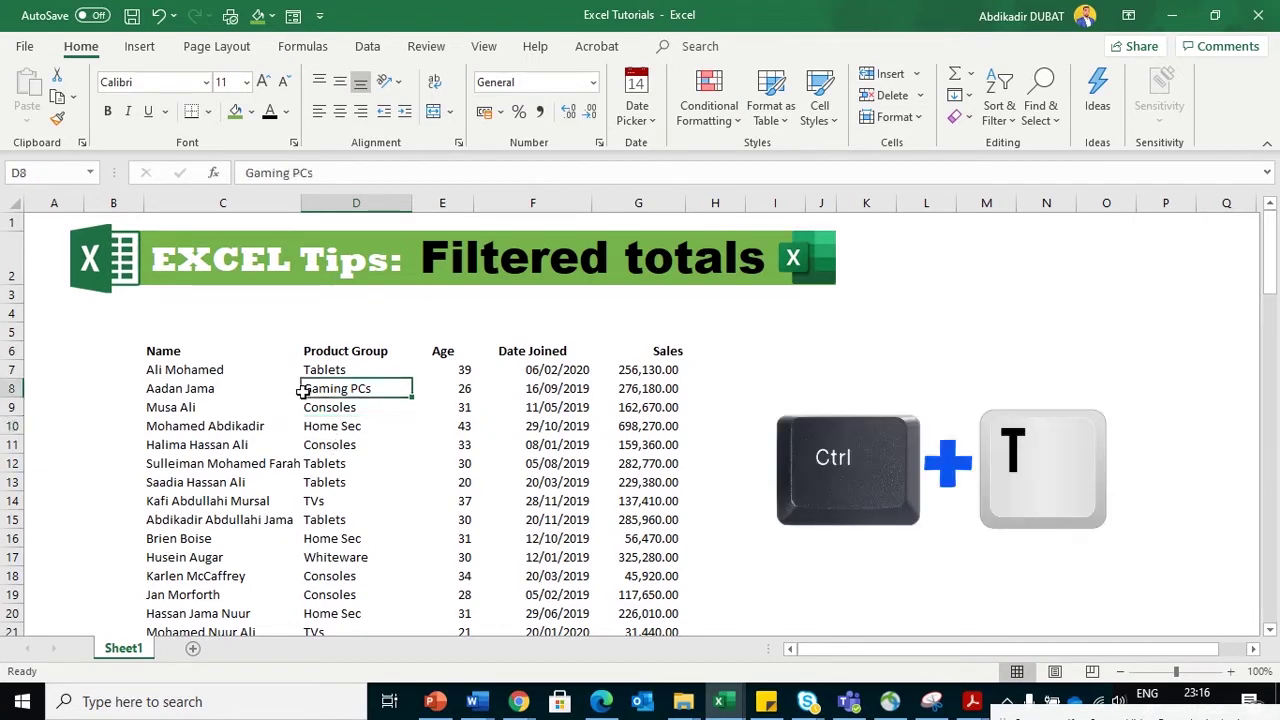
pyautogui.click(248, 425)
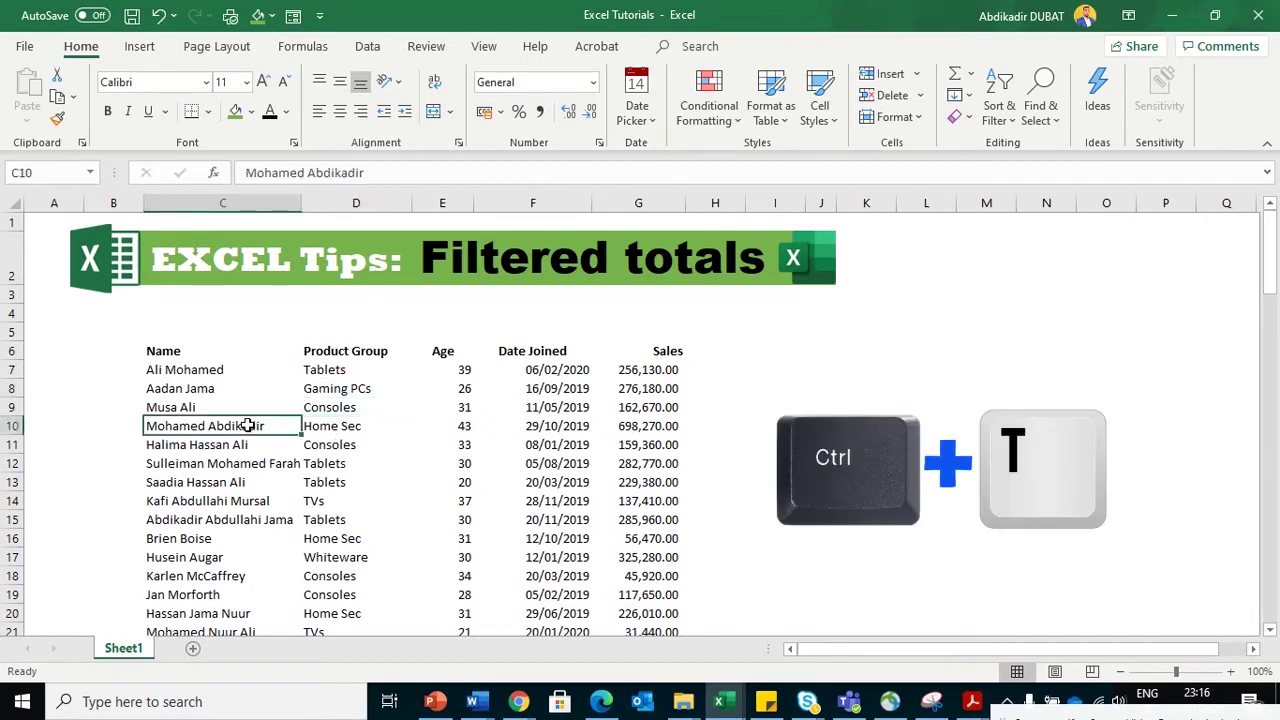
pyautogui.hotkey('ctrl', 't')
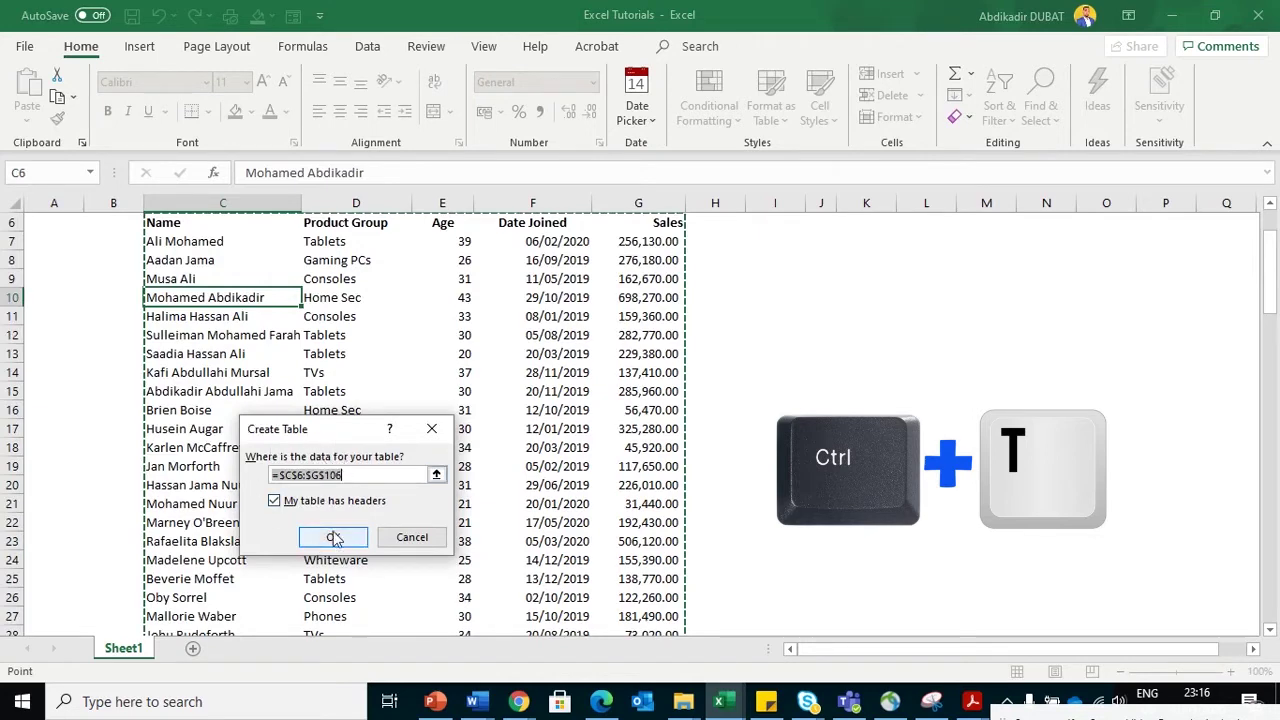
pyautogui.click(334, 538)
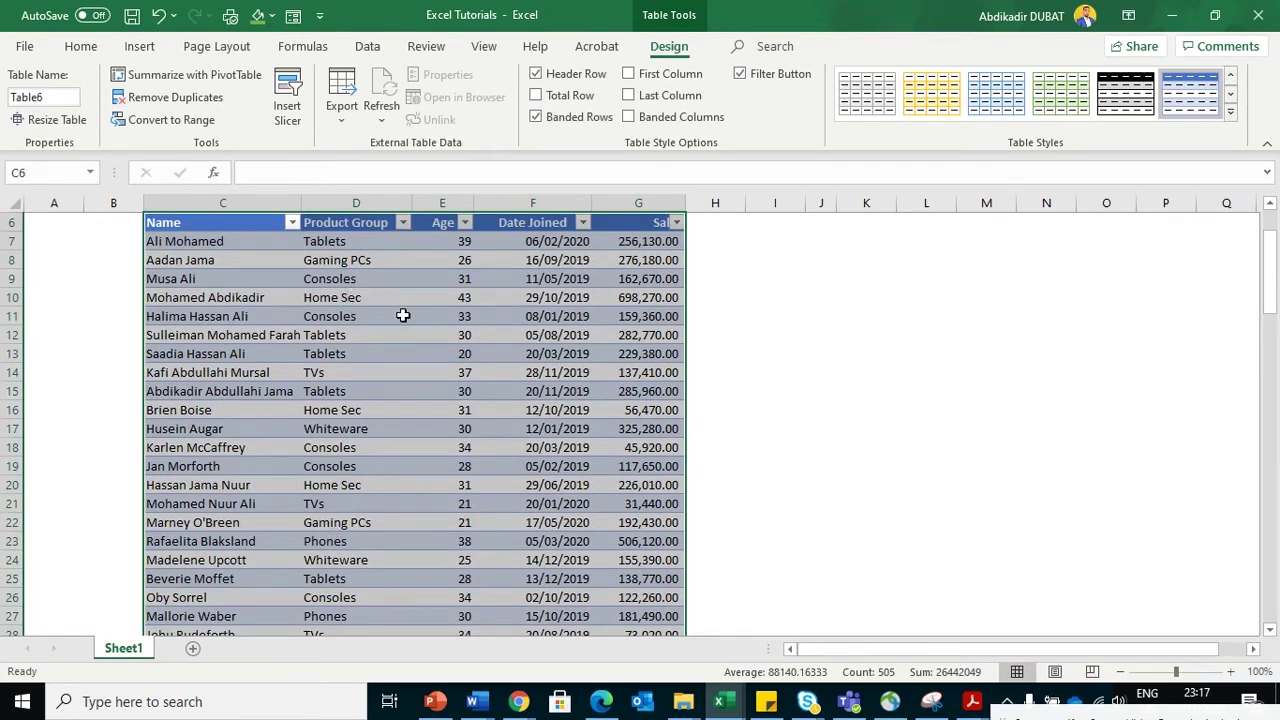
# Step: Browse the Table Styles gallery and keep the current blue banded style
pyautogui.click(403, 316)
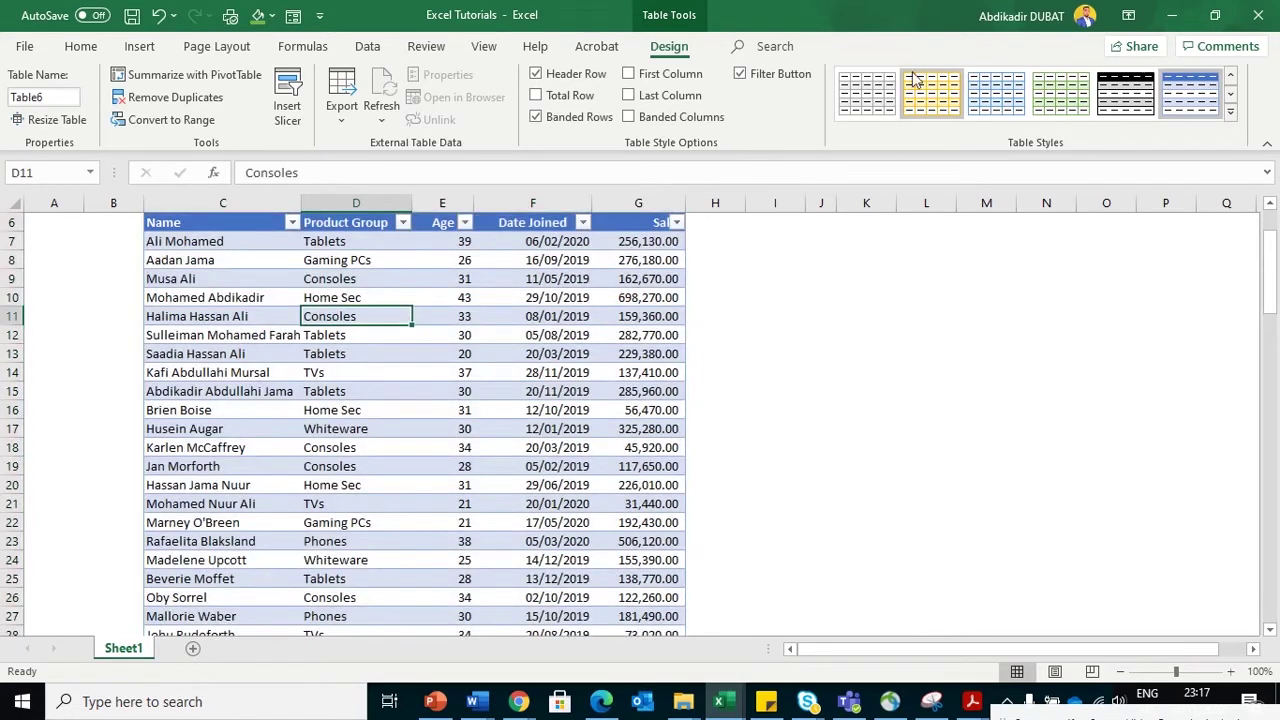
pyautogui.click(1232, 115)
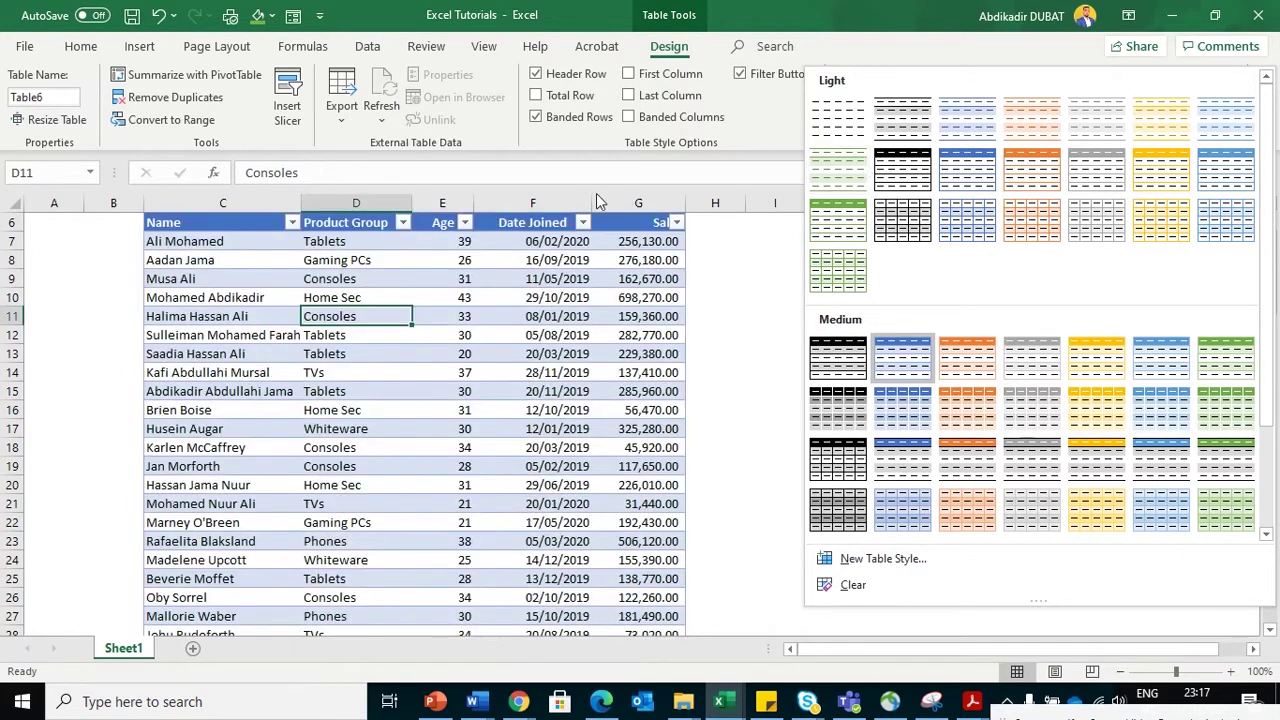
pyautogui.click(598, 202)
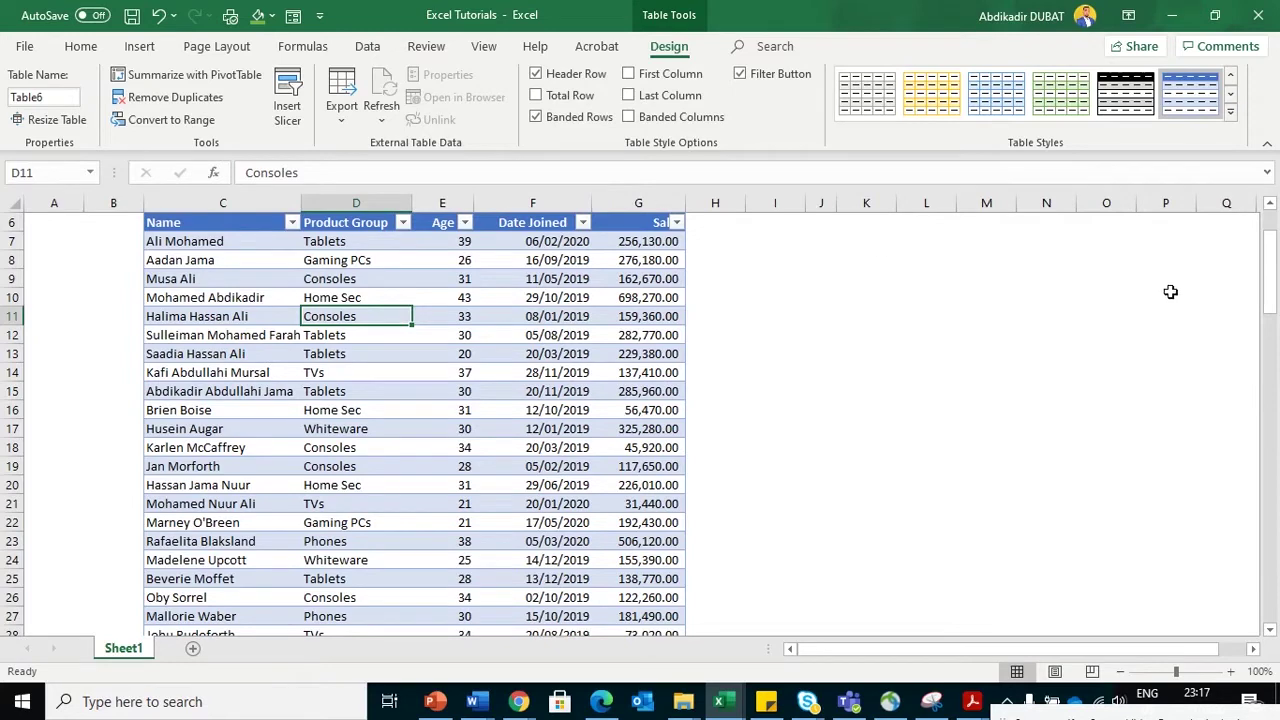
# Step: Add a Total row in row 107, summing Sales to 22,067,080.00
pyautogui.moveTo(1274, 271); pyautogui.dragTo(1274, 232)
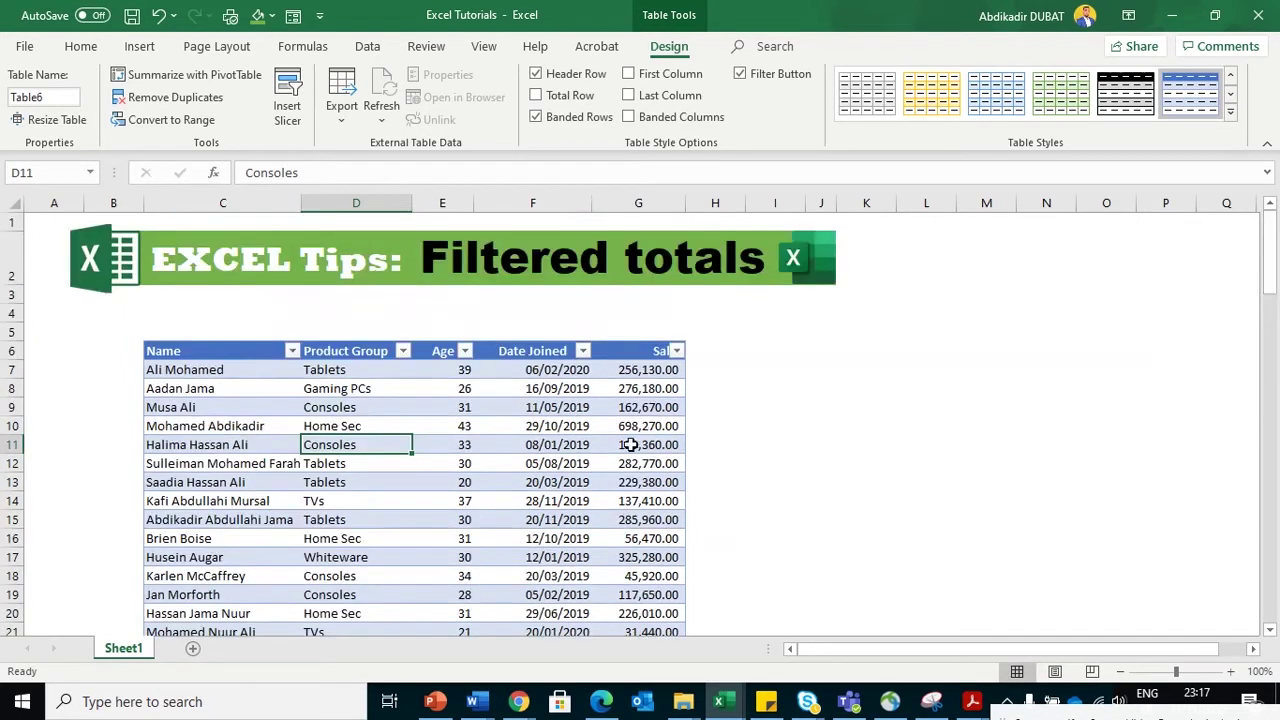
pyautogui.click(492, 484)
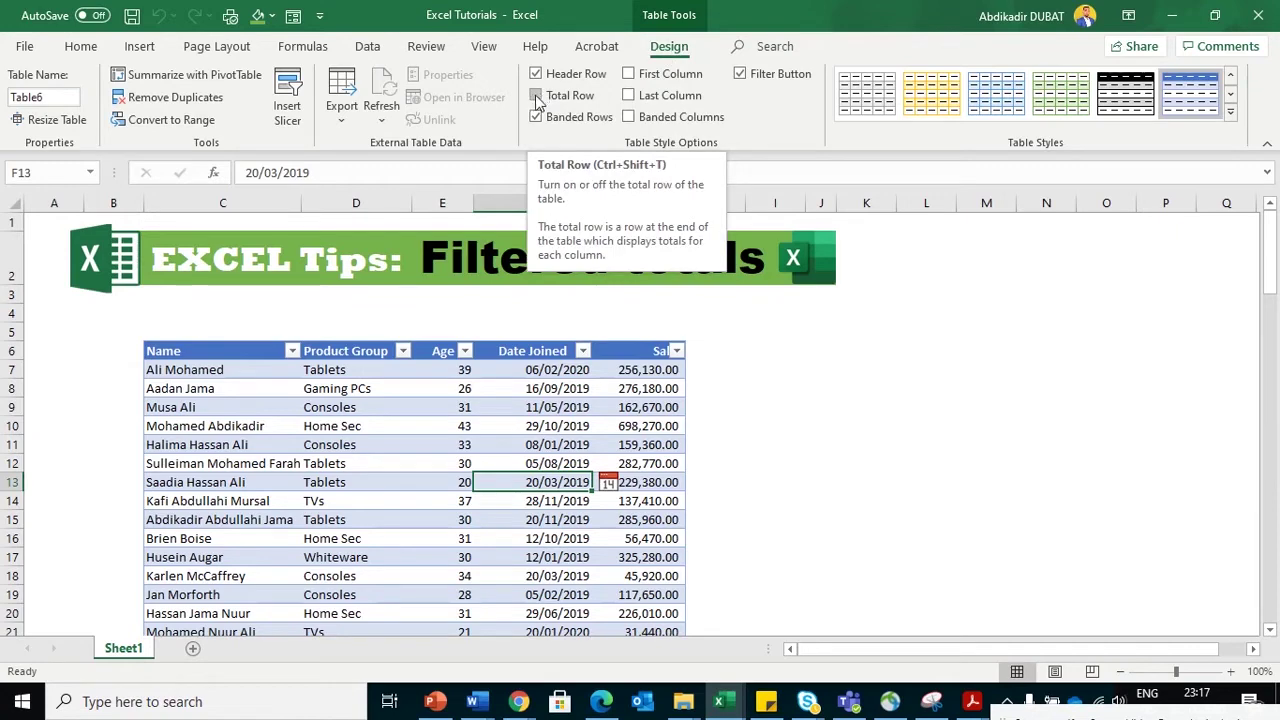
pyautogui.click(536, 95)
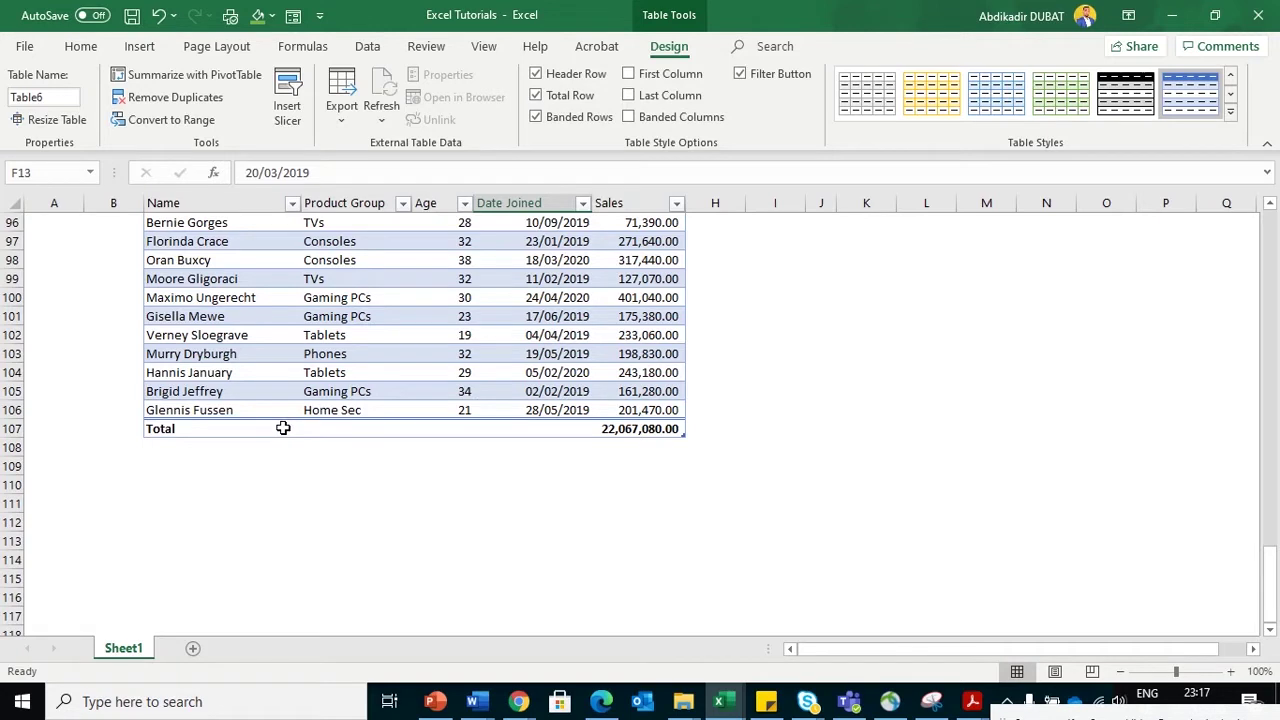
# Step: Inspect the Total row cells and the formula behind the Sales total
pyautogui.click(212, 414)
pyautogui.click(180, 428)
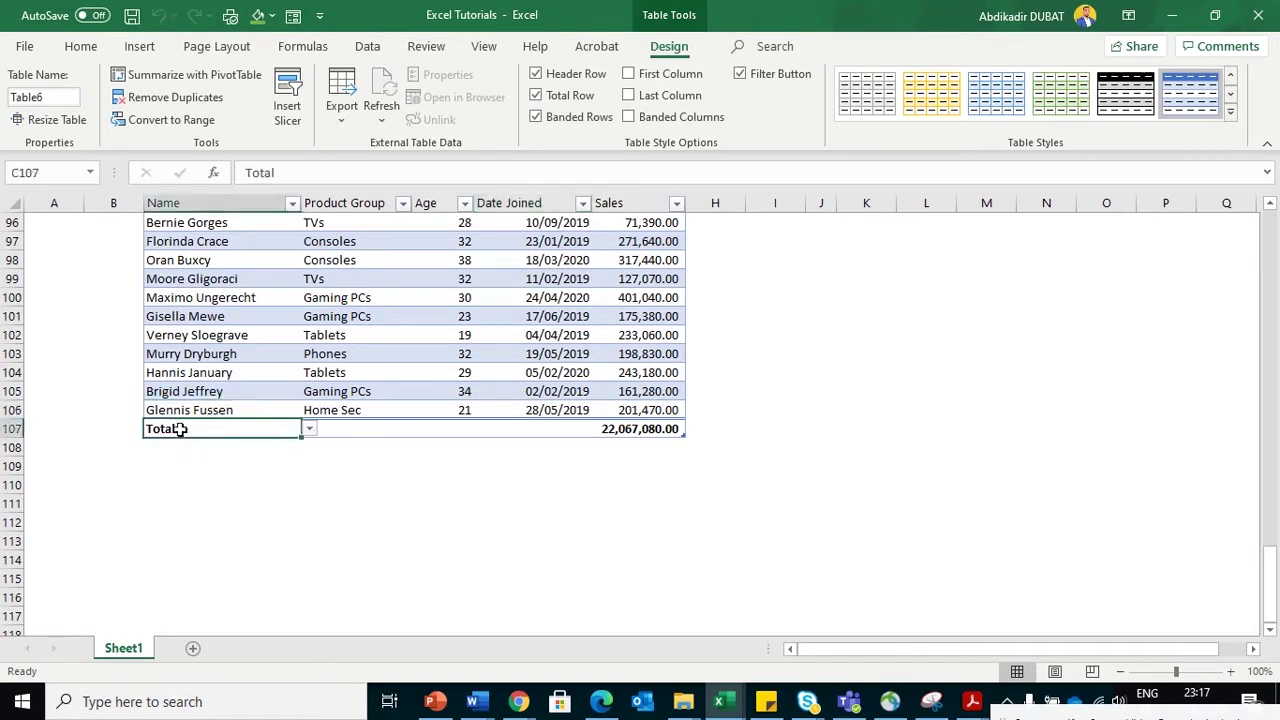
pyautogui.moveTo(180, 428); pyautogui.dragTo(665, 430)
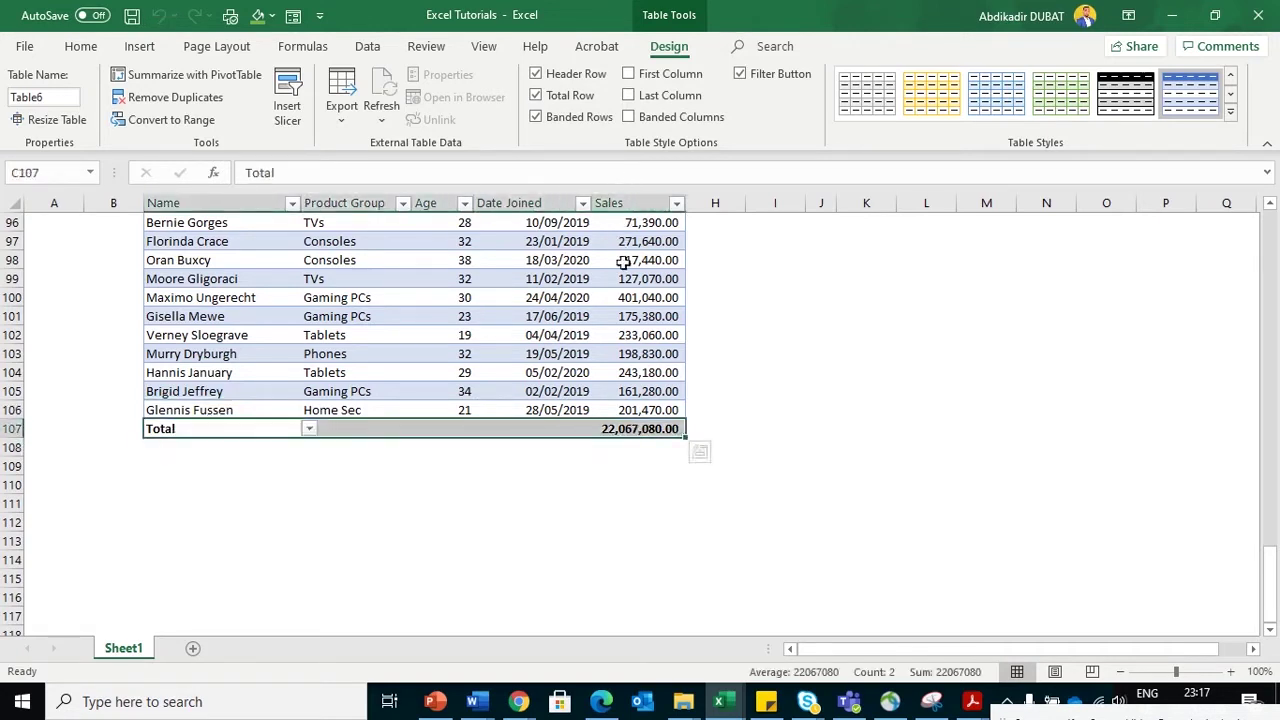
pyautogui.click(643, 430)
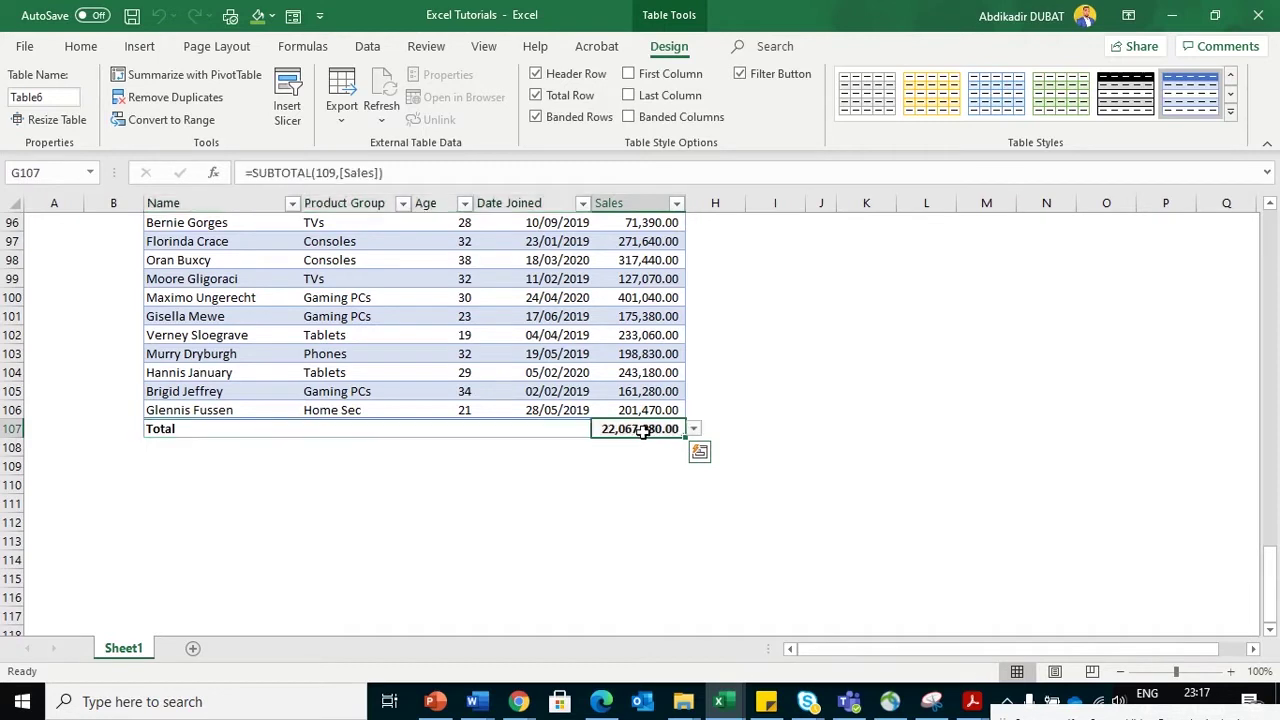
pyautogui.click(545, 428)
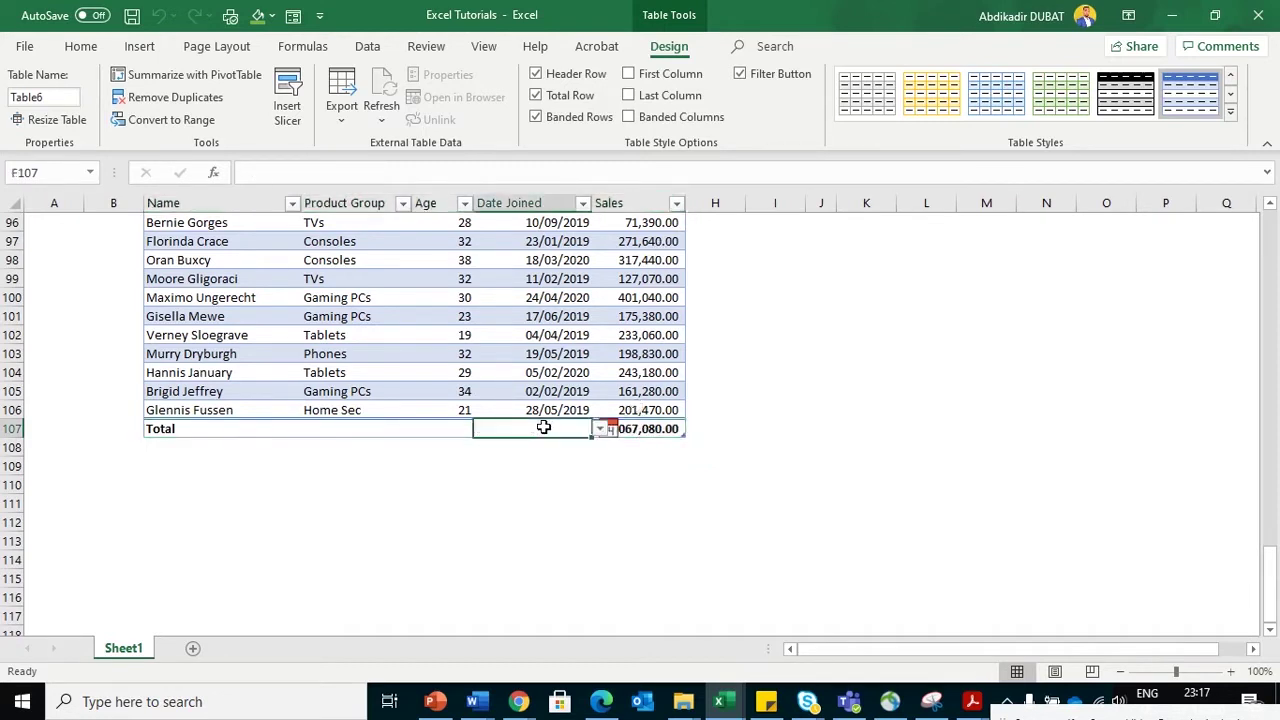
pyautogui.click(600, 428)
pyautogui.click(600, 428)
pyautogui.click(461, 431)
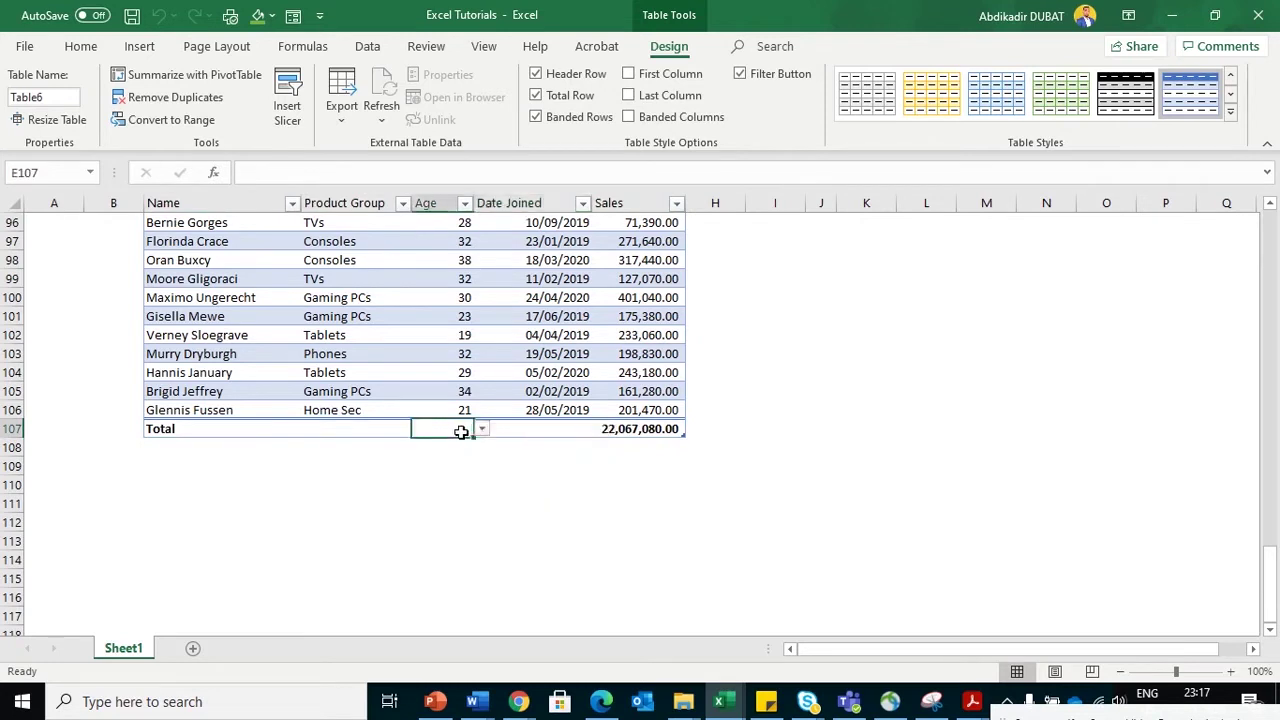
pyautogui.click(558, 427)
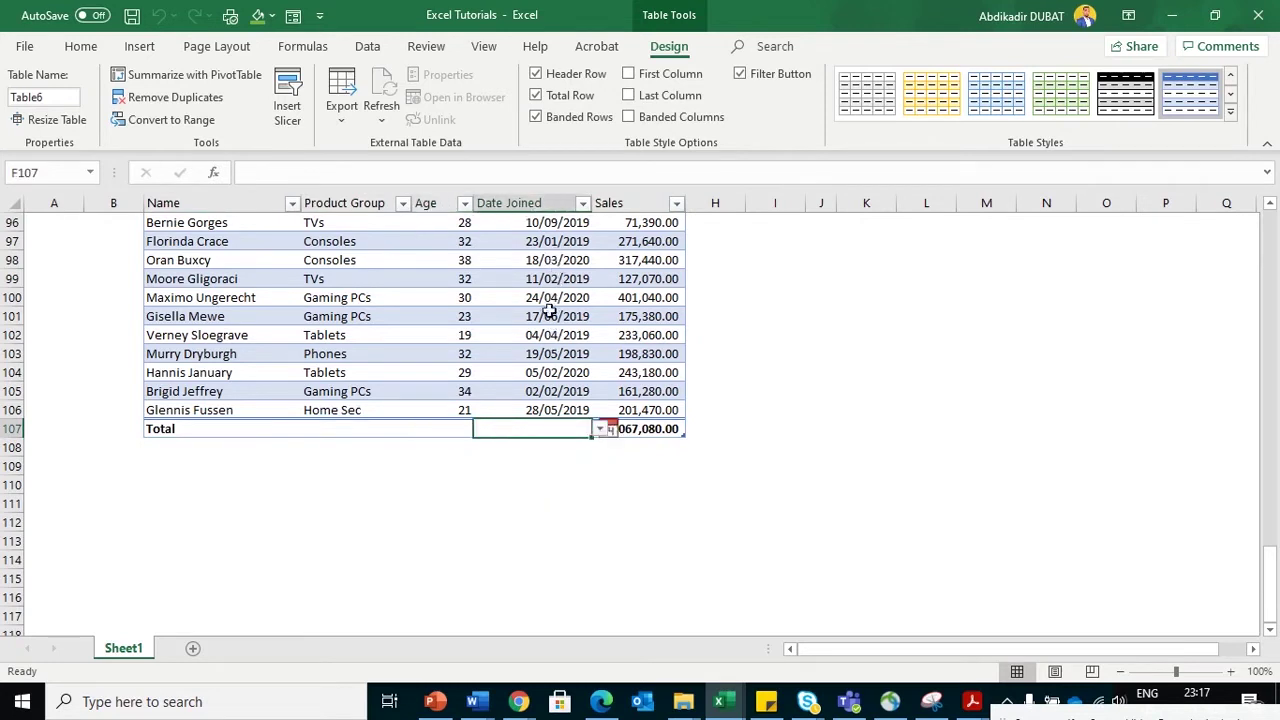
# Step: Set the Age cell of the Total row to show the average, 30.17
pyautogui.click(446, 414)
pyautogui.click(449, 428)
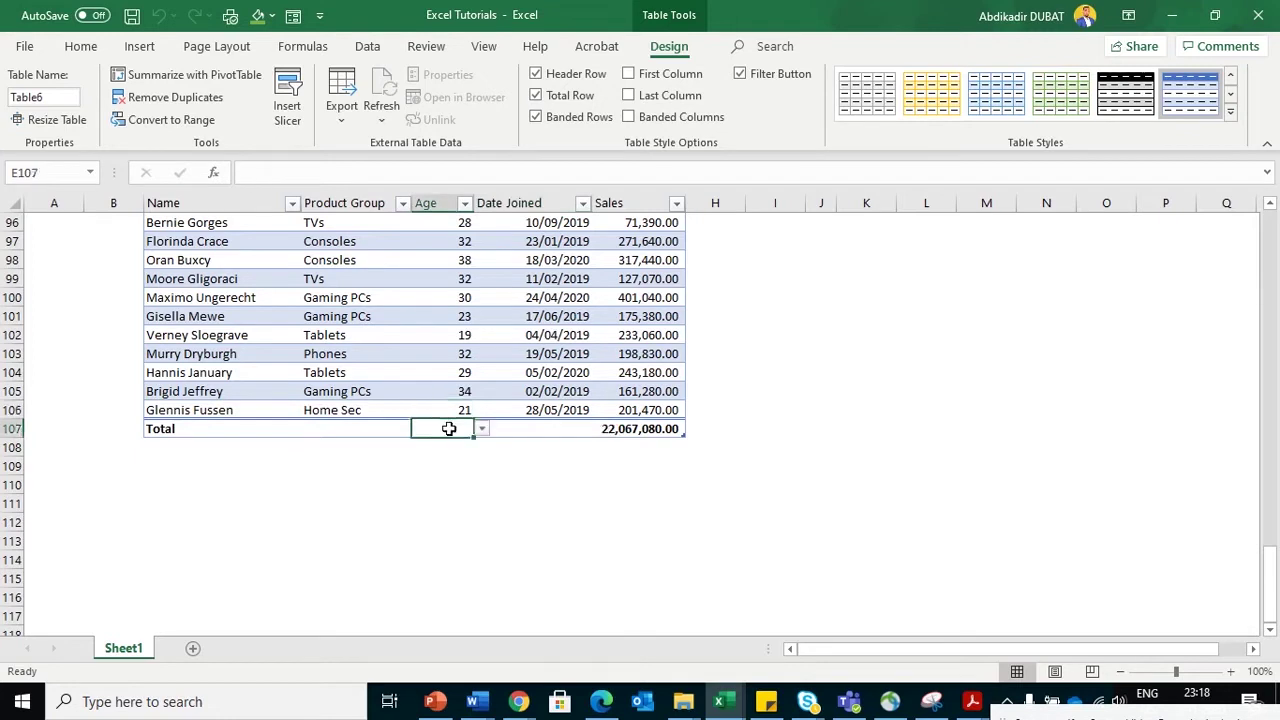
pyautogui.click(481, 429)
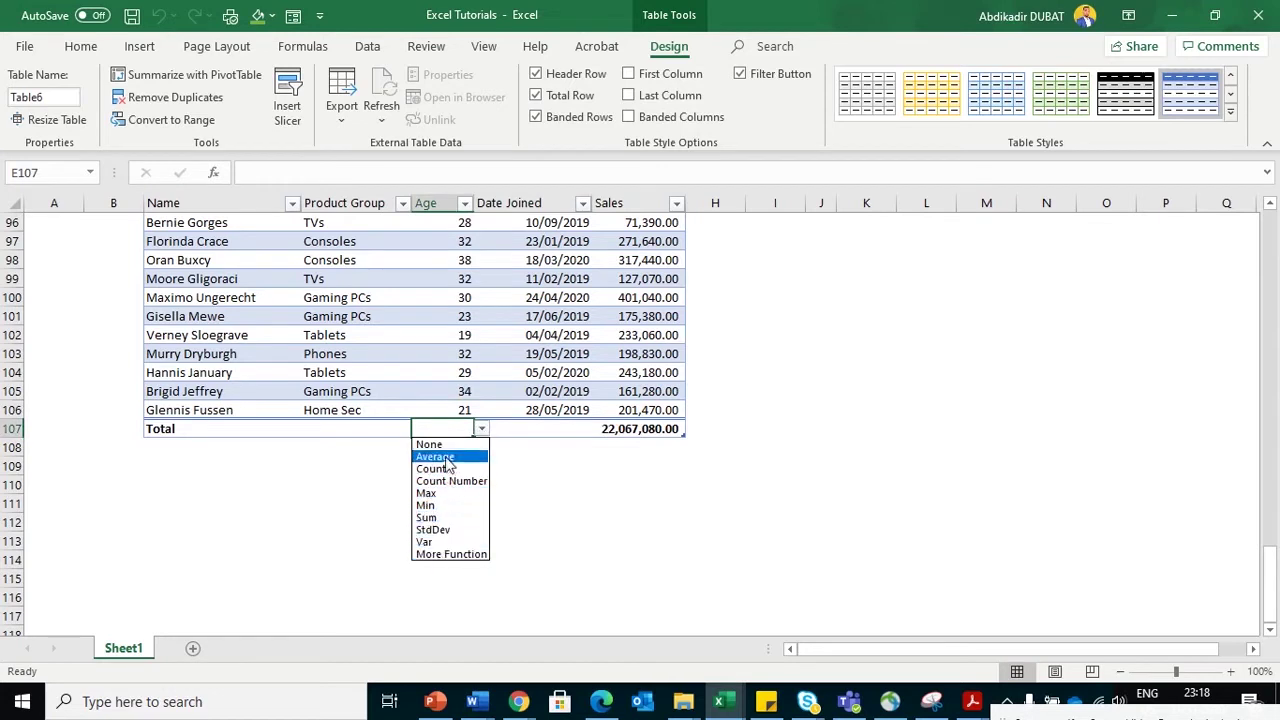
pyautogui.click(446, 459)
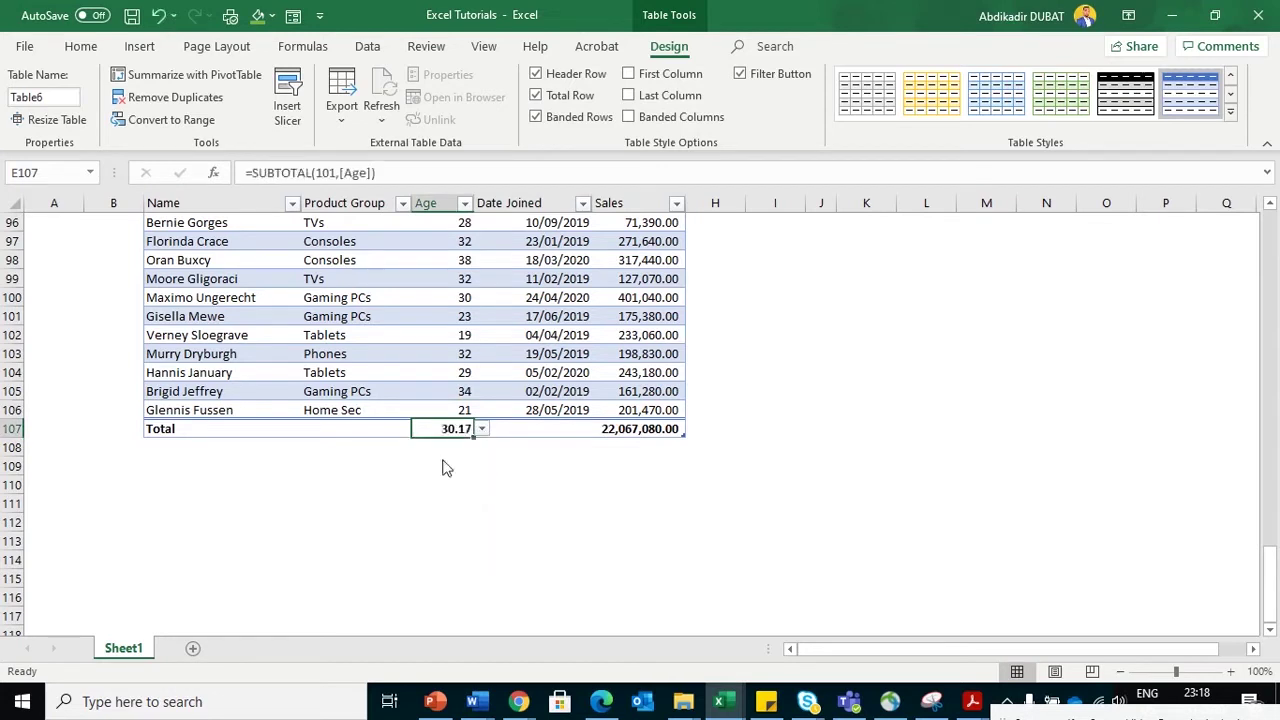
# Step: Leave the Product Group total empty and review a few table cells
pyautogui.click(340, 429)
pyautogui.click(418, 429)
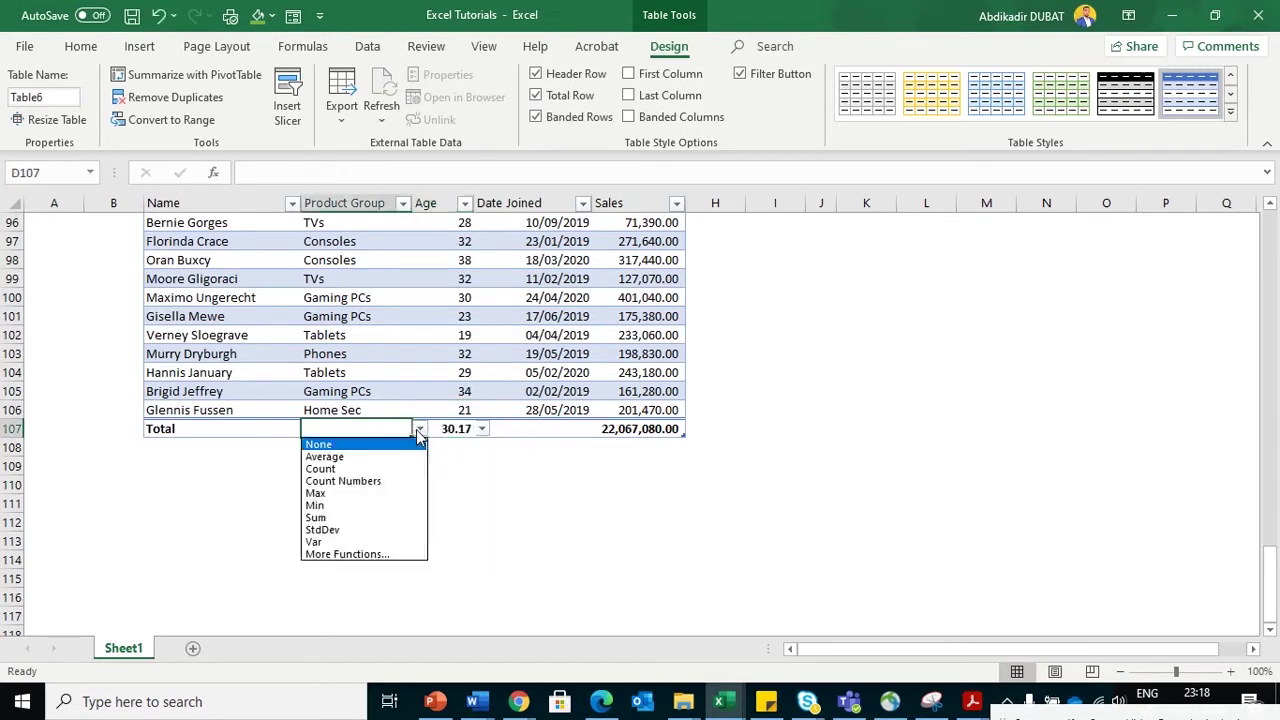
pyautogui.click(418, 436)
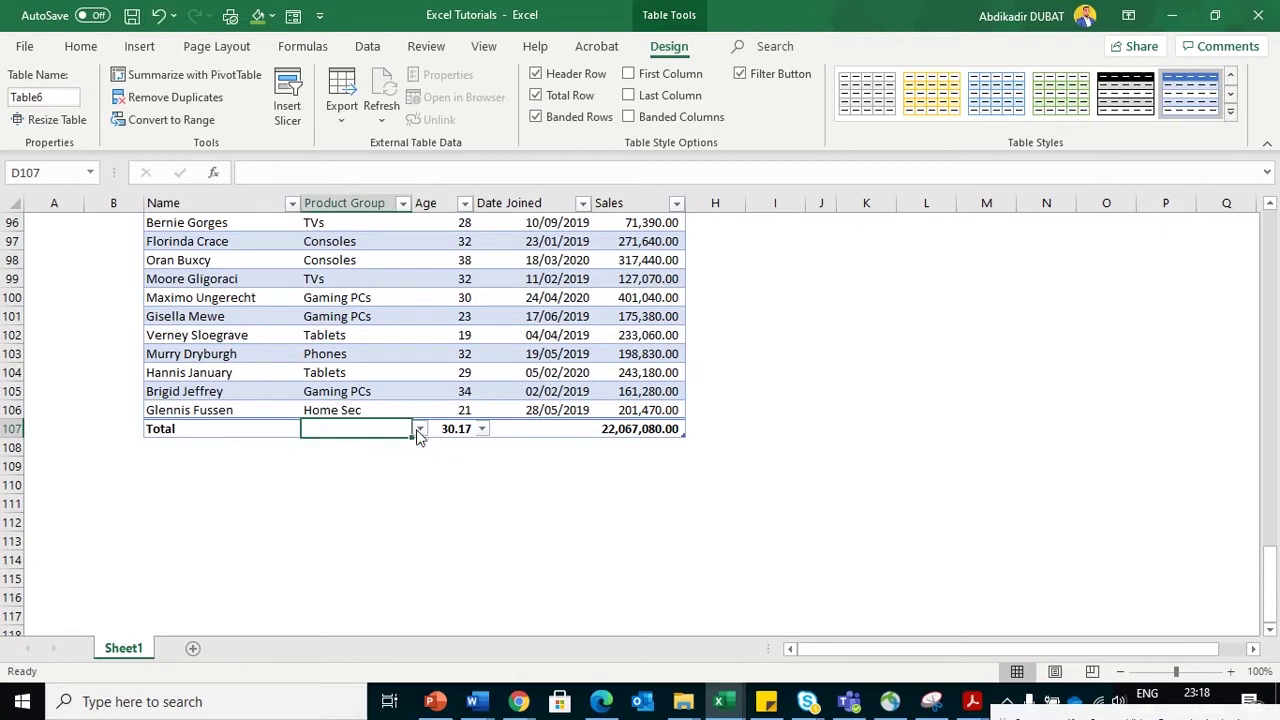
pyautogui.click(245, 427)
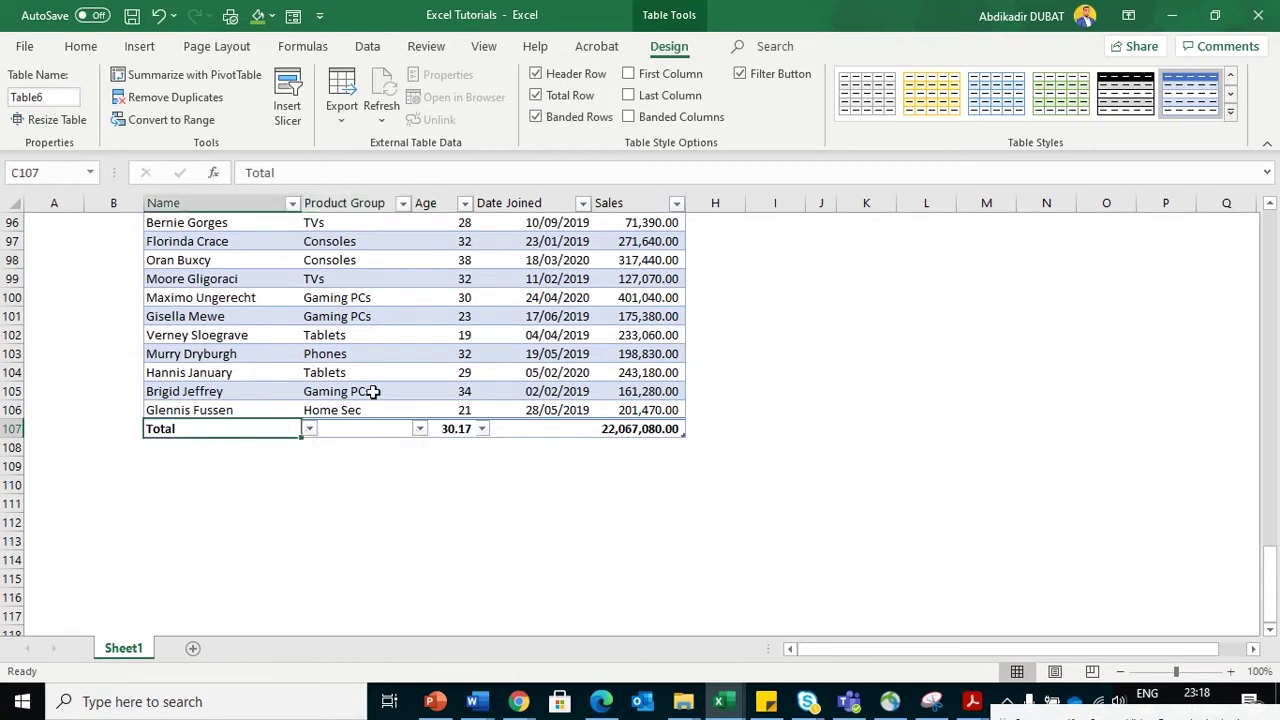
pyautogui.click(342, 317)
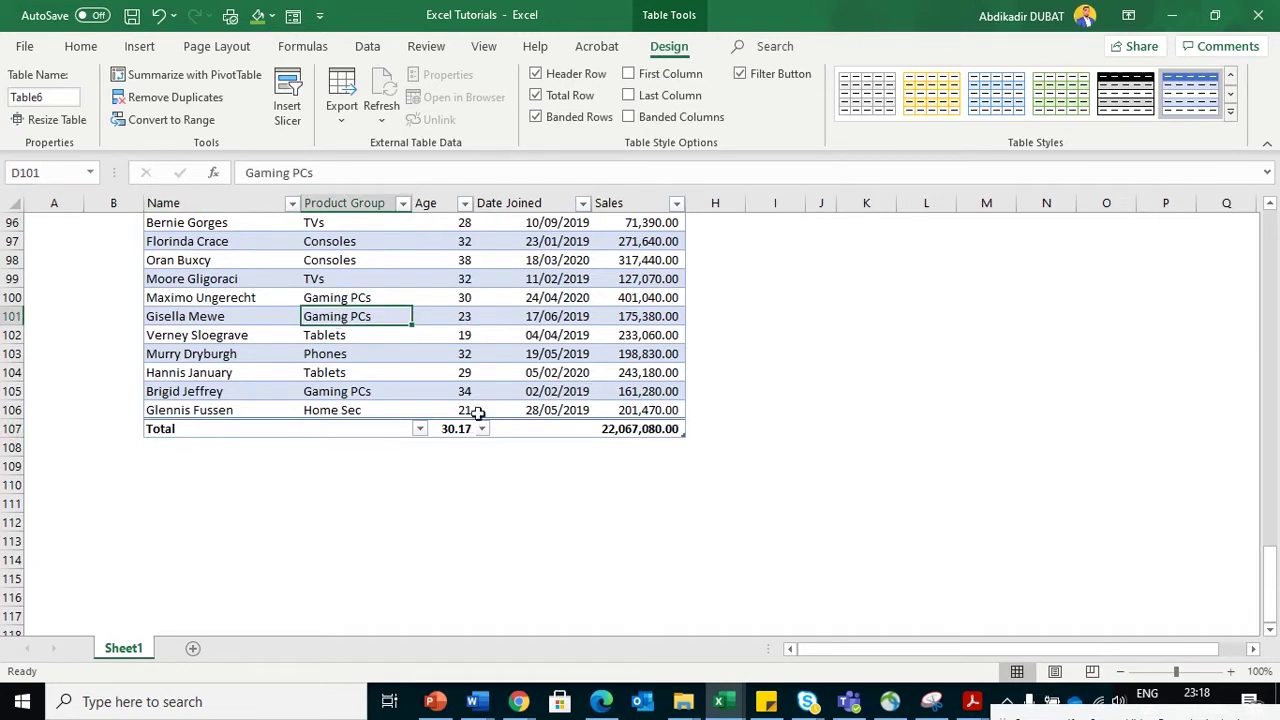
pyautogui.click(551, 320)
# Step: Select the Total row from the Total label in C107 across to G107
pyautogui.click(525, 375)
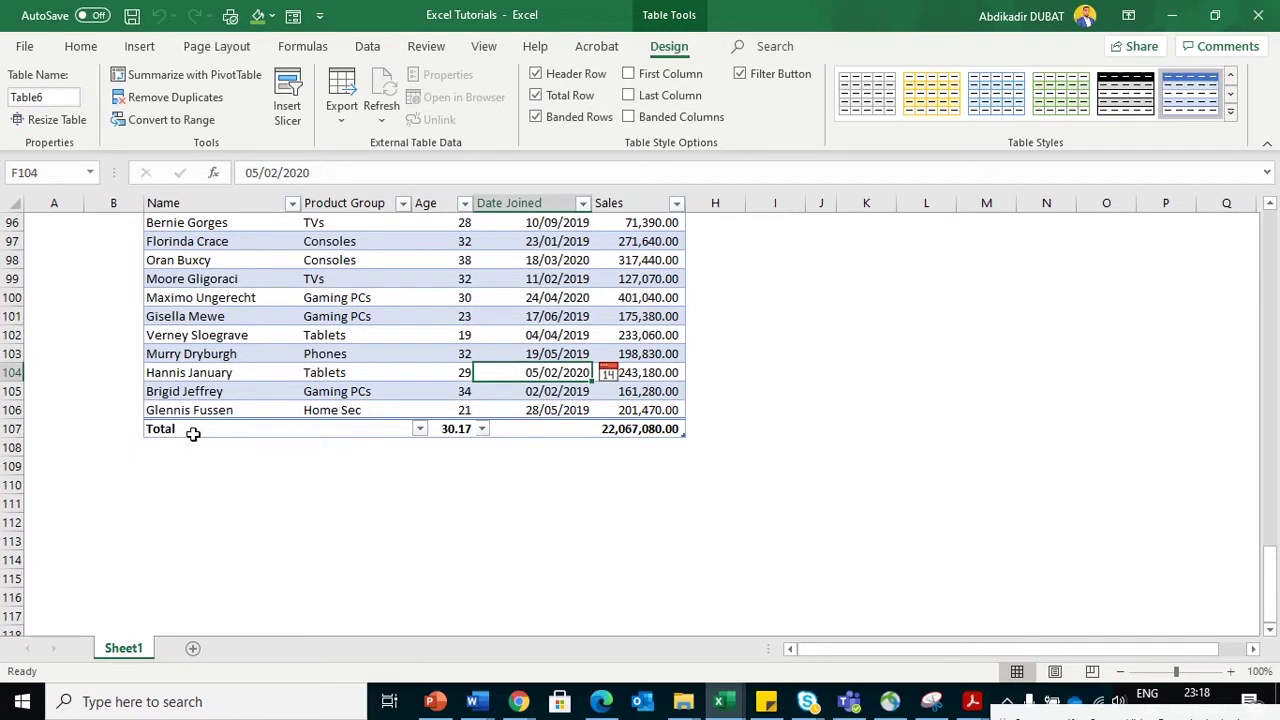
pyautogui.click(193, 428)
pyautogui.moveTo(193, 428); pyautogui.dragTo(610, 430)
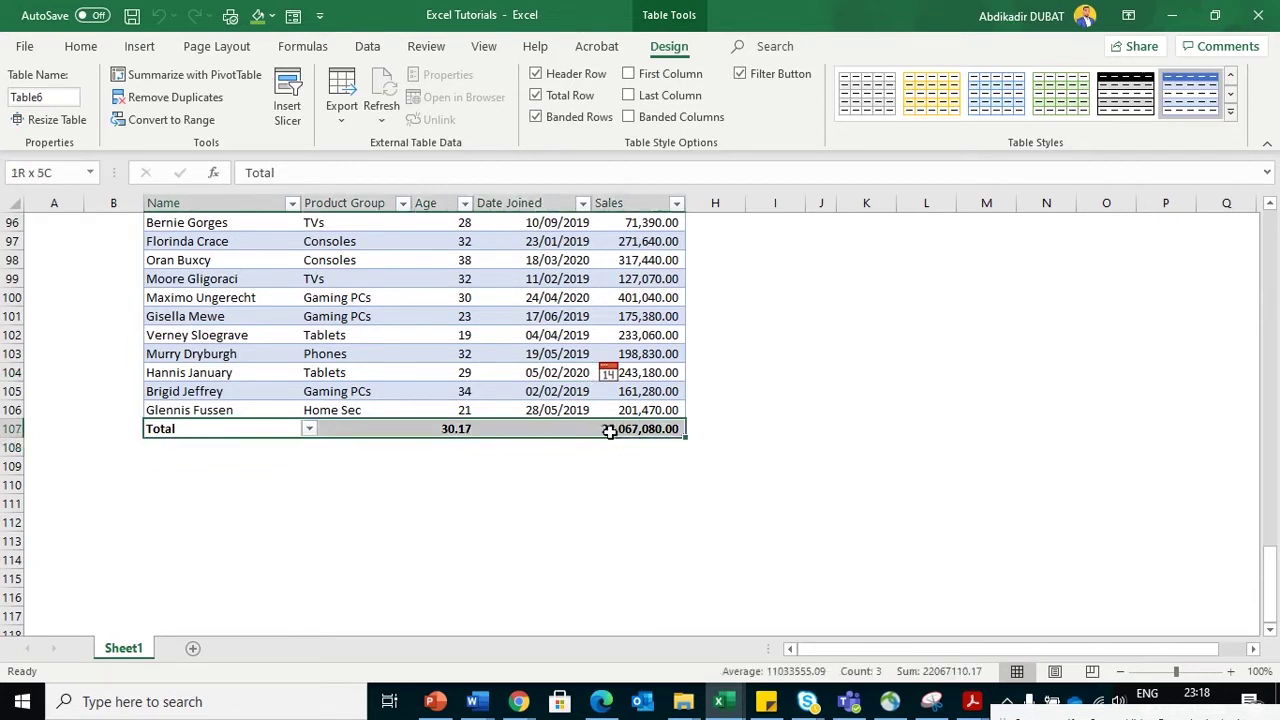
pyautogui.moveTo(610, 432); pyautogui.dragTo(608, 429)
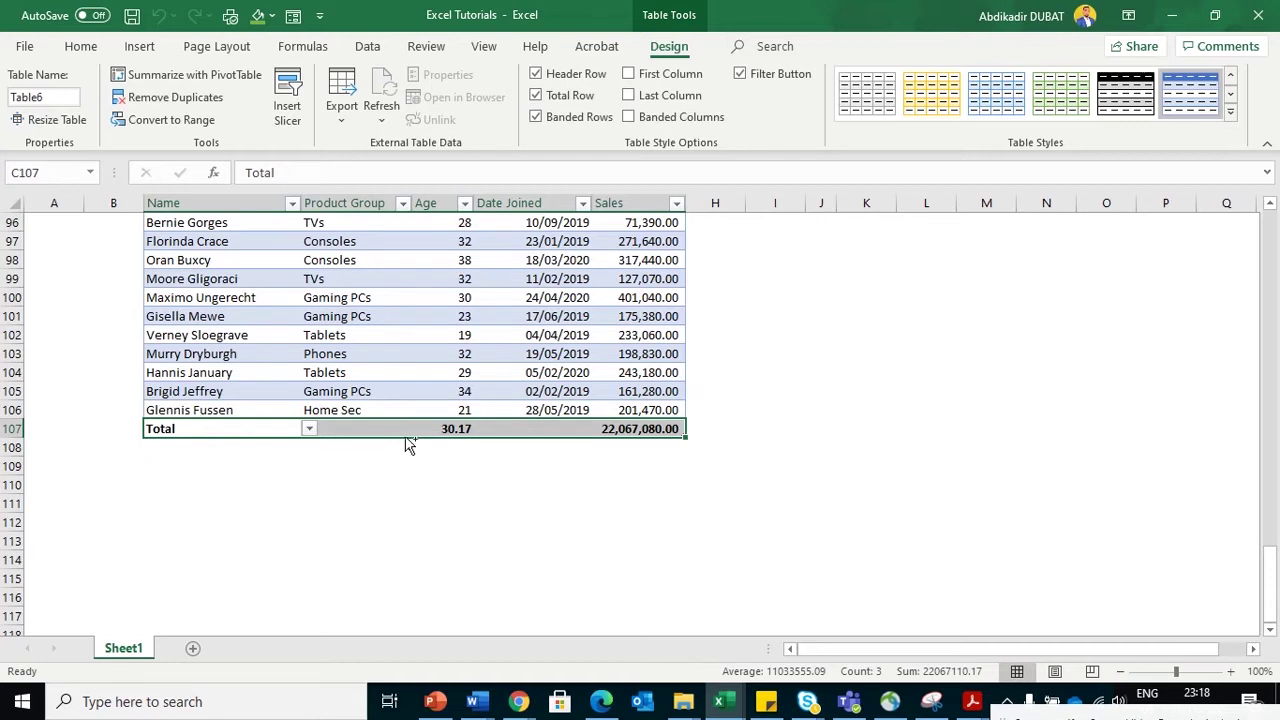
# Step: Copy the Total row into row 4 above the headers, showing 30.17 and 22,067,080.00
pyautogui.hotkey('ctrl', 'c')
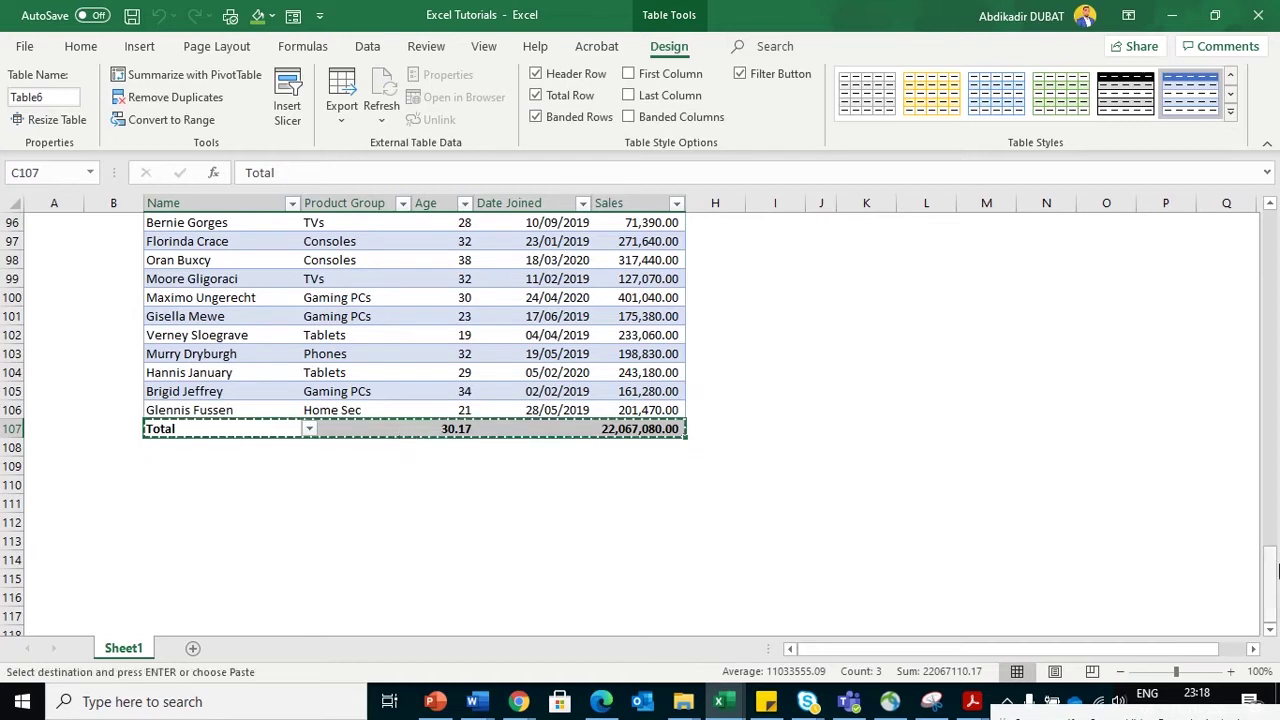
pyautogui.moveTo(1272, 562)
pyautogui.mouseDown()
pyautogui.moveTo(1274, 577)
pyautogui.moveTo(1270, 230)
pyautogui.mouseUp()
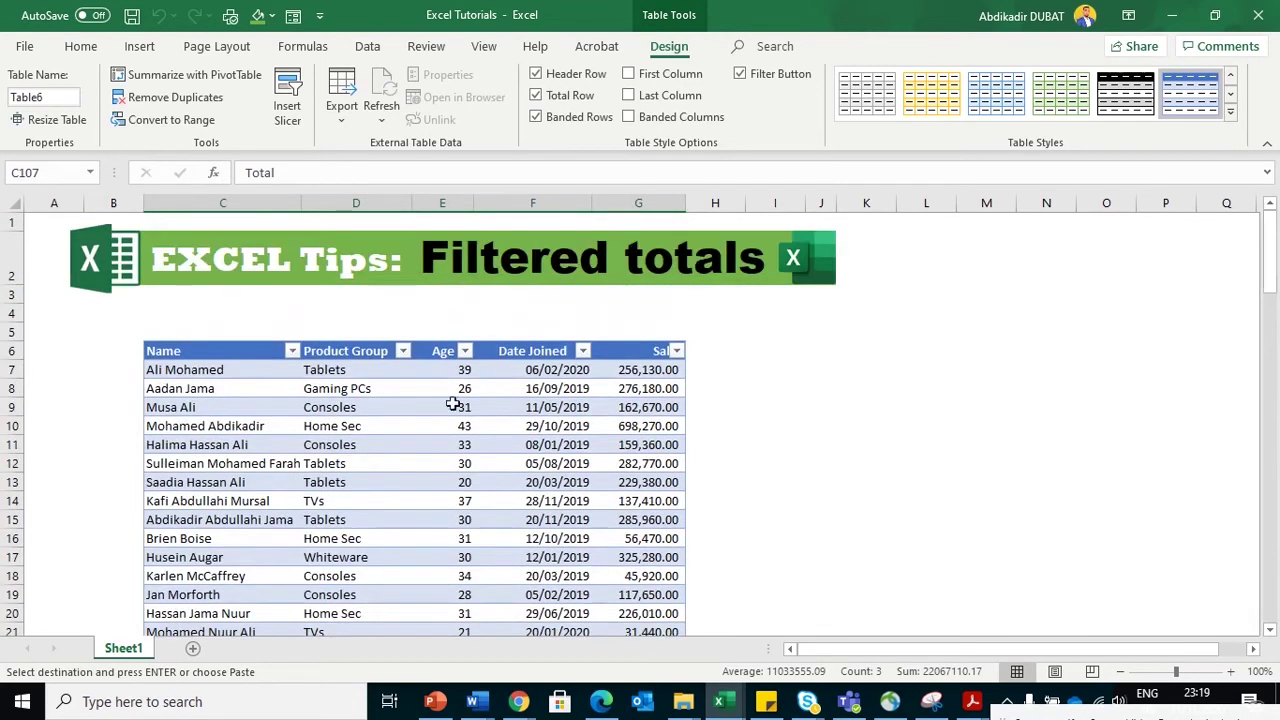
pyautogui.click(177, 306)
pyautogui.press('Return')
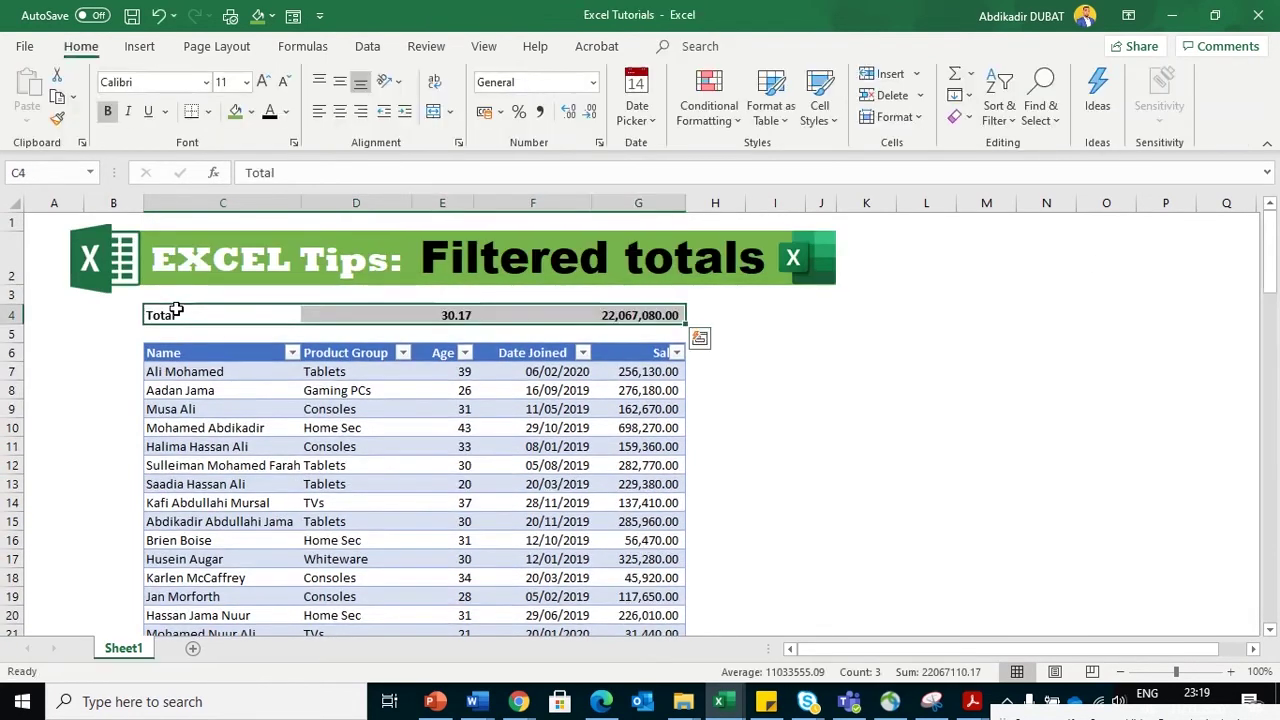
pyautogui.click(409, 405)
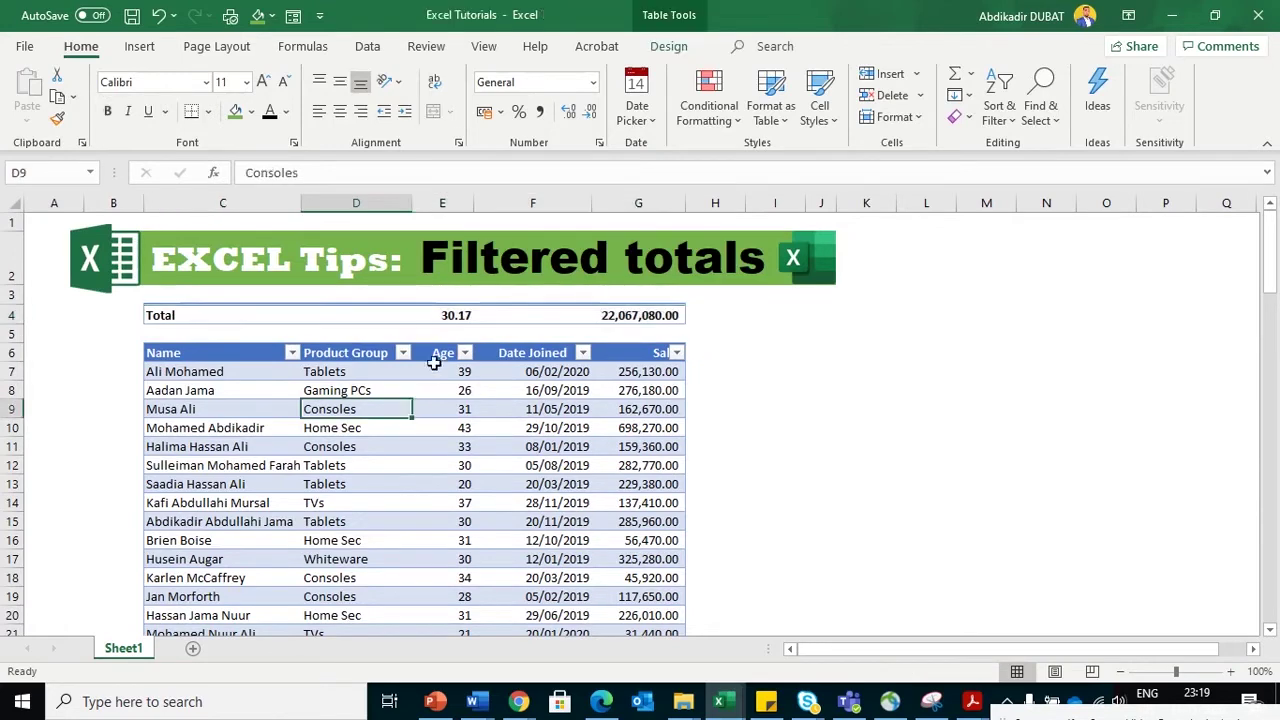
pyautogui.moveTo(165, 312); pyautogui.dragTo(620, 312)
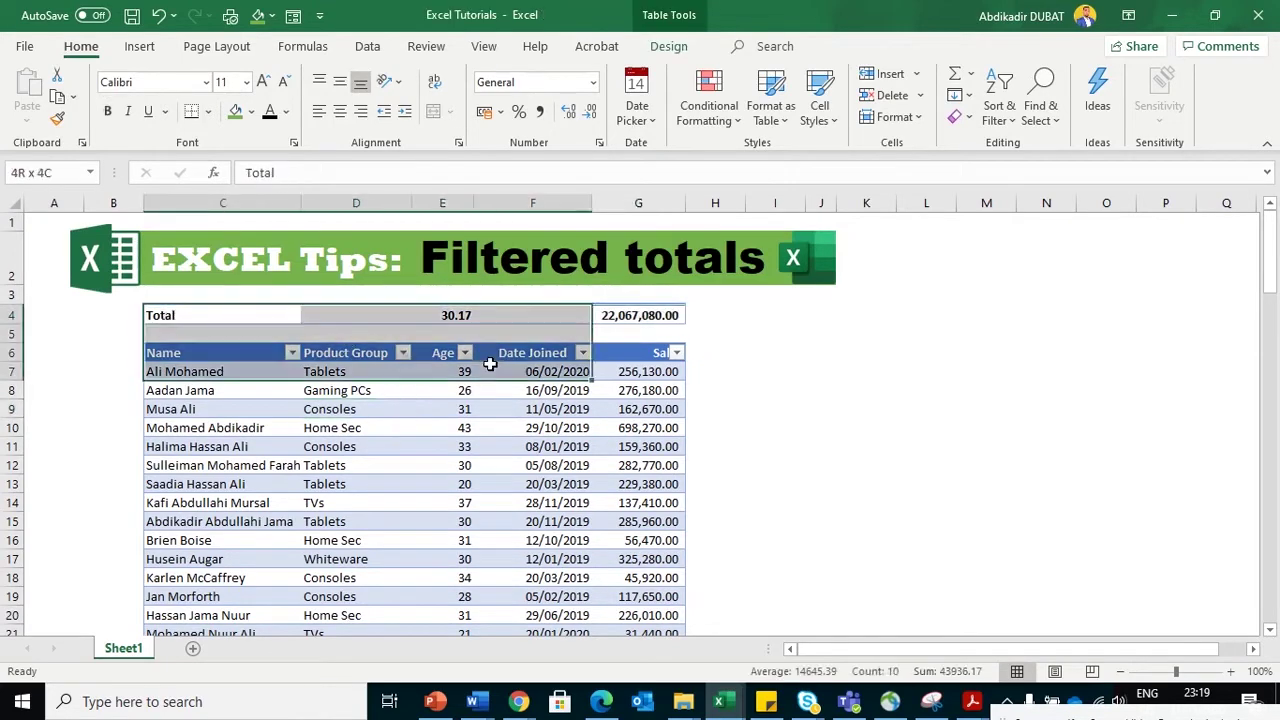
pyautogui.click(468, 408)
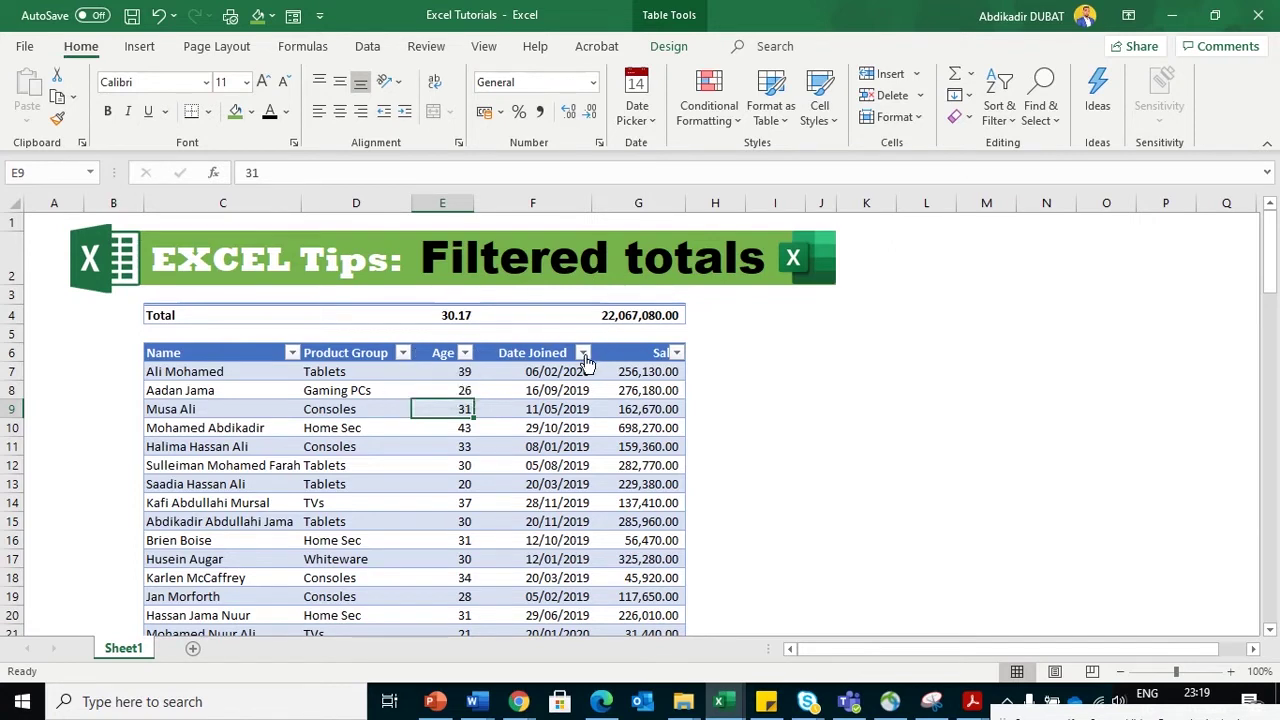
# Step: Check the SUBTOTAL formula in G4 and widen the Sales column G slightly
pyautogui.click(638, 316)
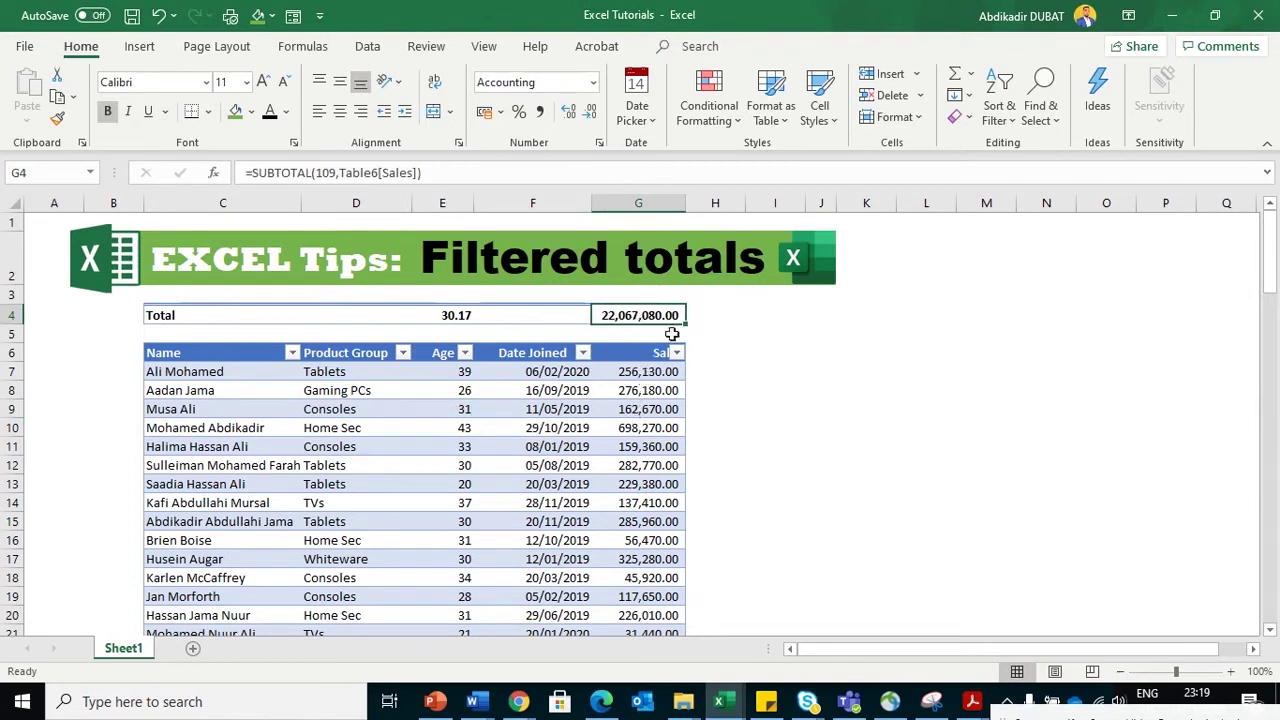
pyautogui.moveTo(684, 198); pyautogui.dragTo(691, 198)
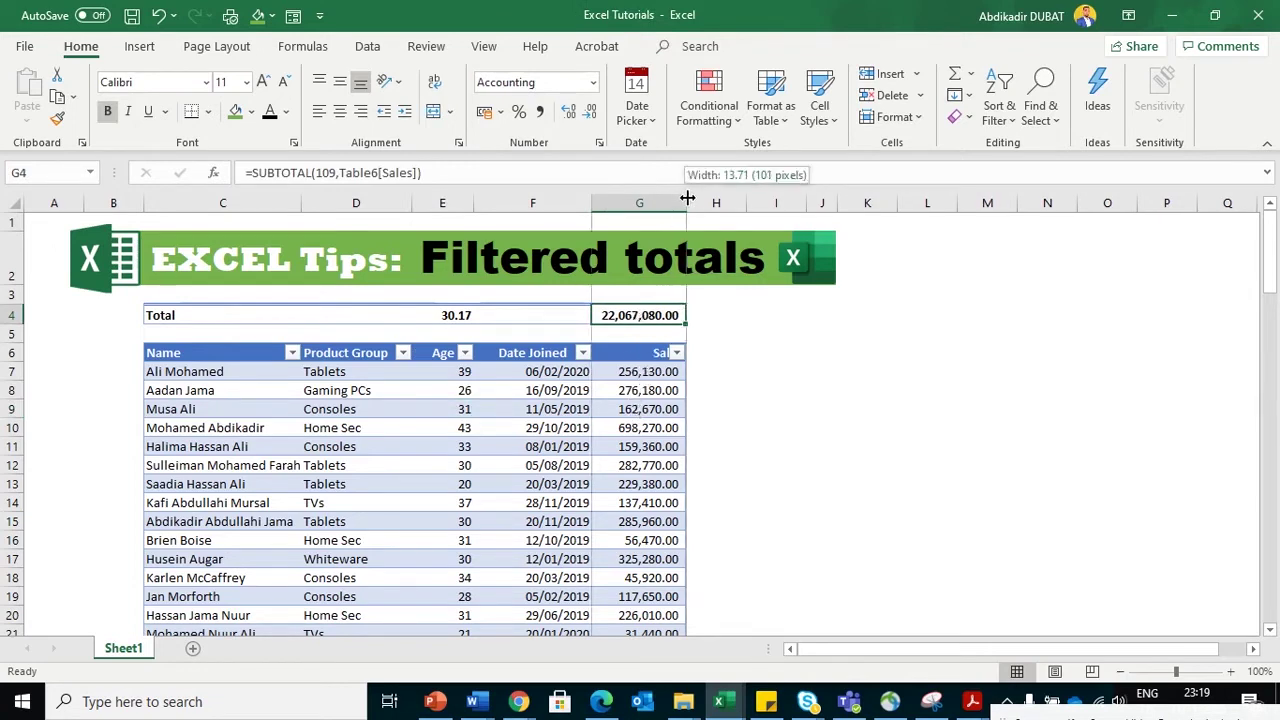
pyautogui.click(630, 356)
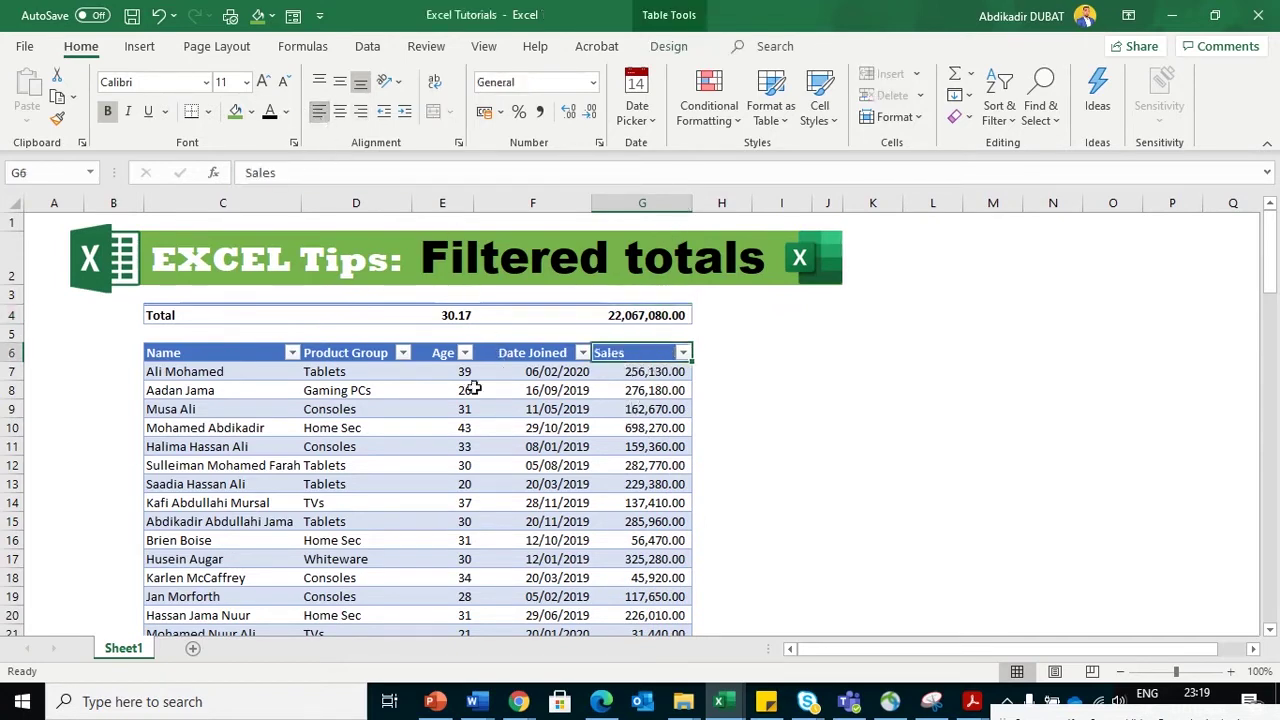
pyautogui.click(402, 405)
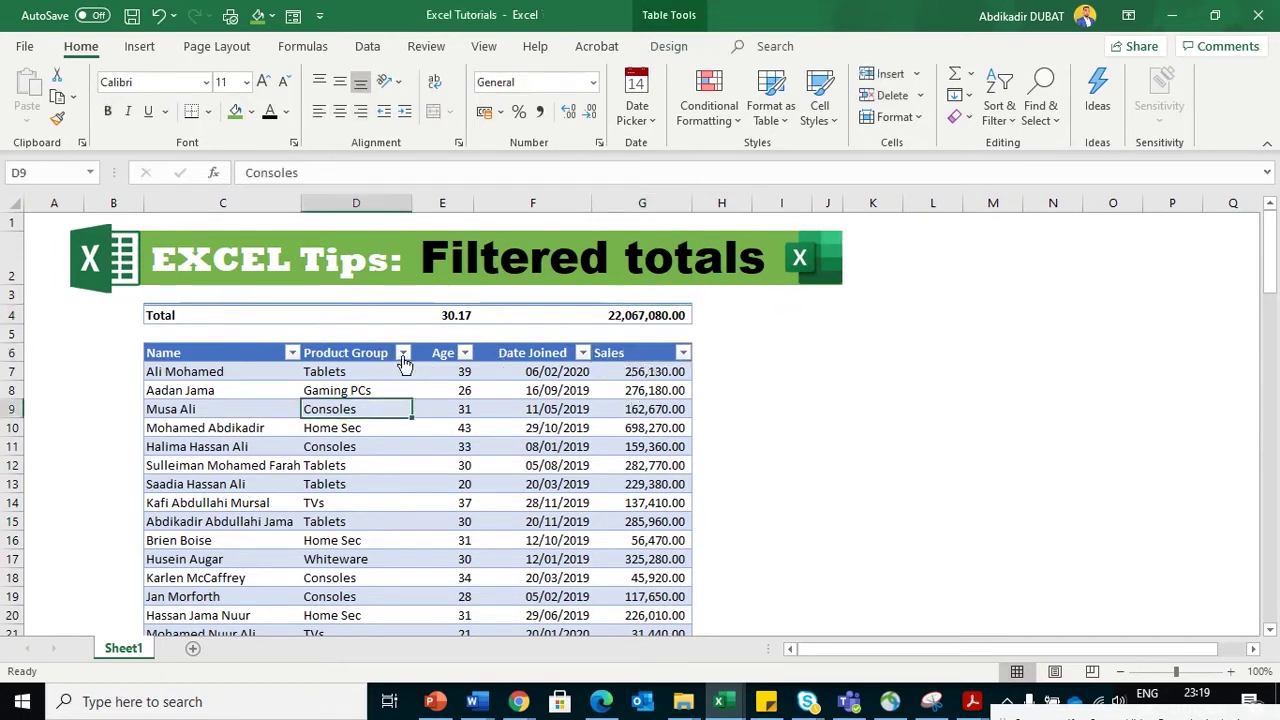
# Step: Filter Product Group to Phones, Tablets and TVs, giving top totals 30.375 and 7,279,030.00
pyautogui.click(403, 353)
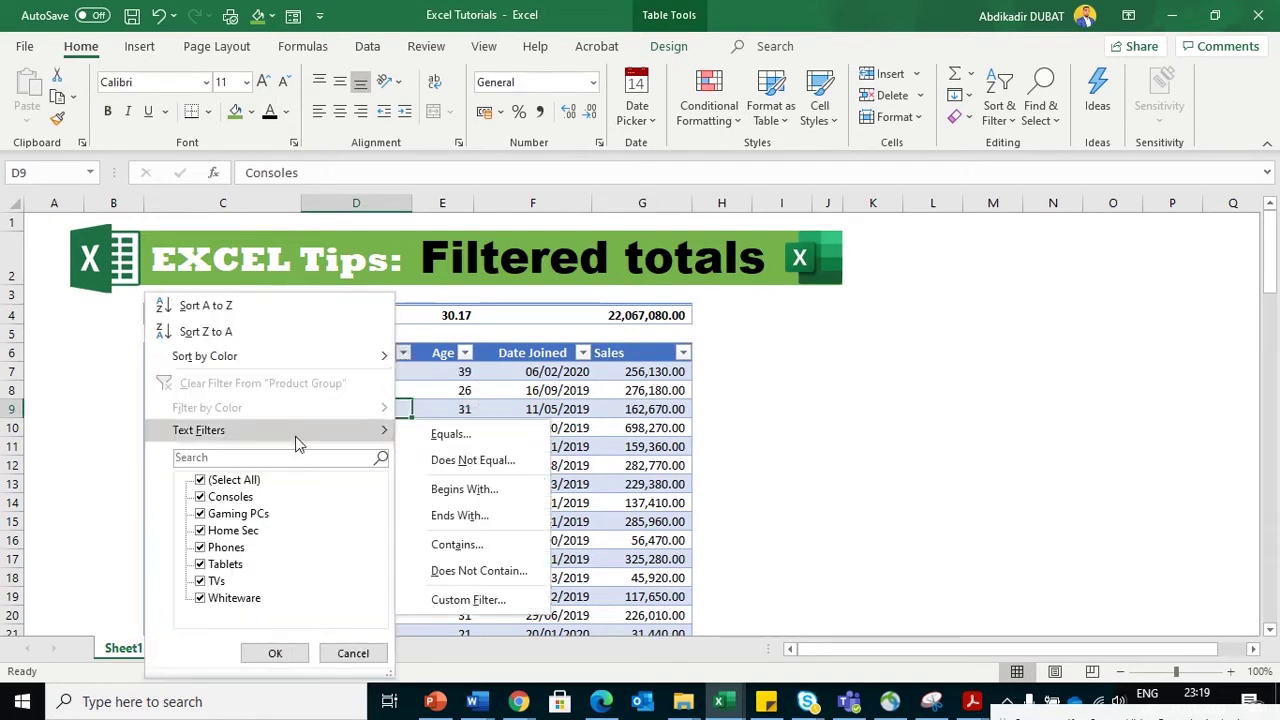
pyautogui.click(215, 483)
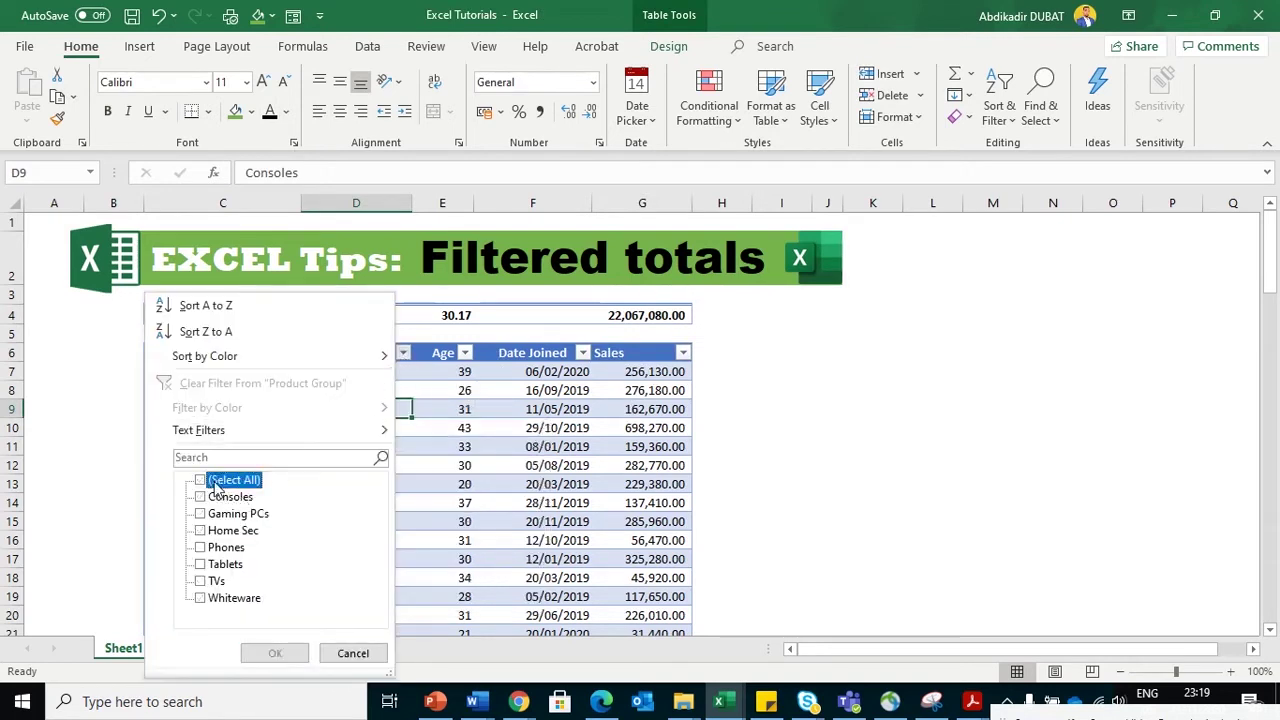
pyautogui.click(222, 548)
pyautogui.click(221, 566)
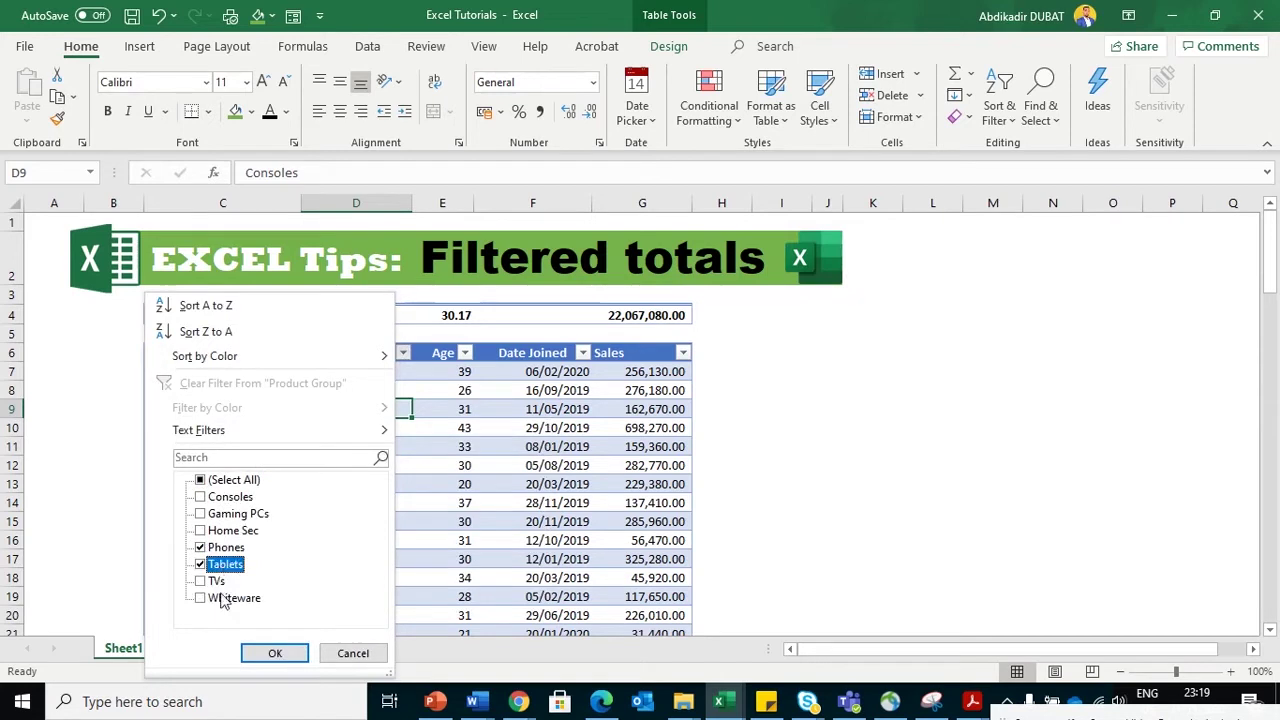
pyautogui.click(218, 581)
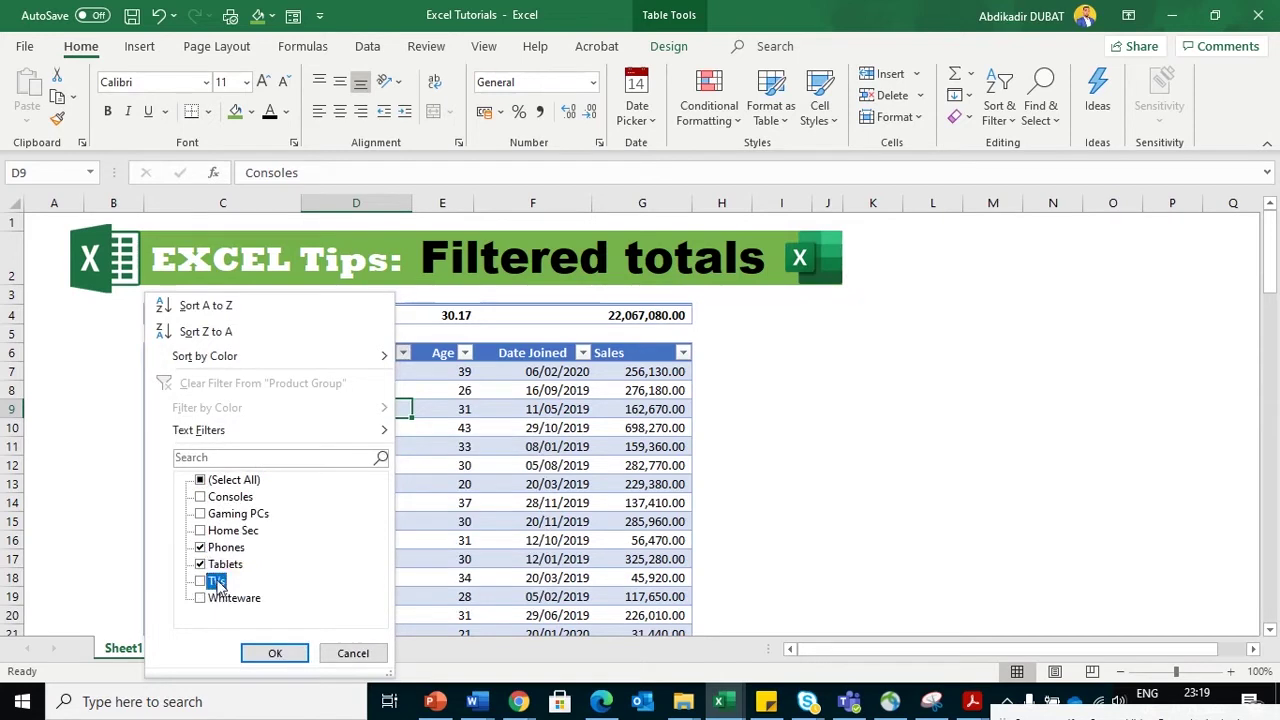
pyautogui.click(268, 652)
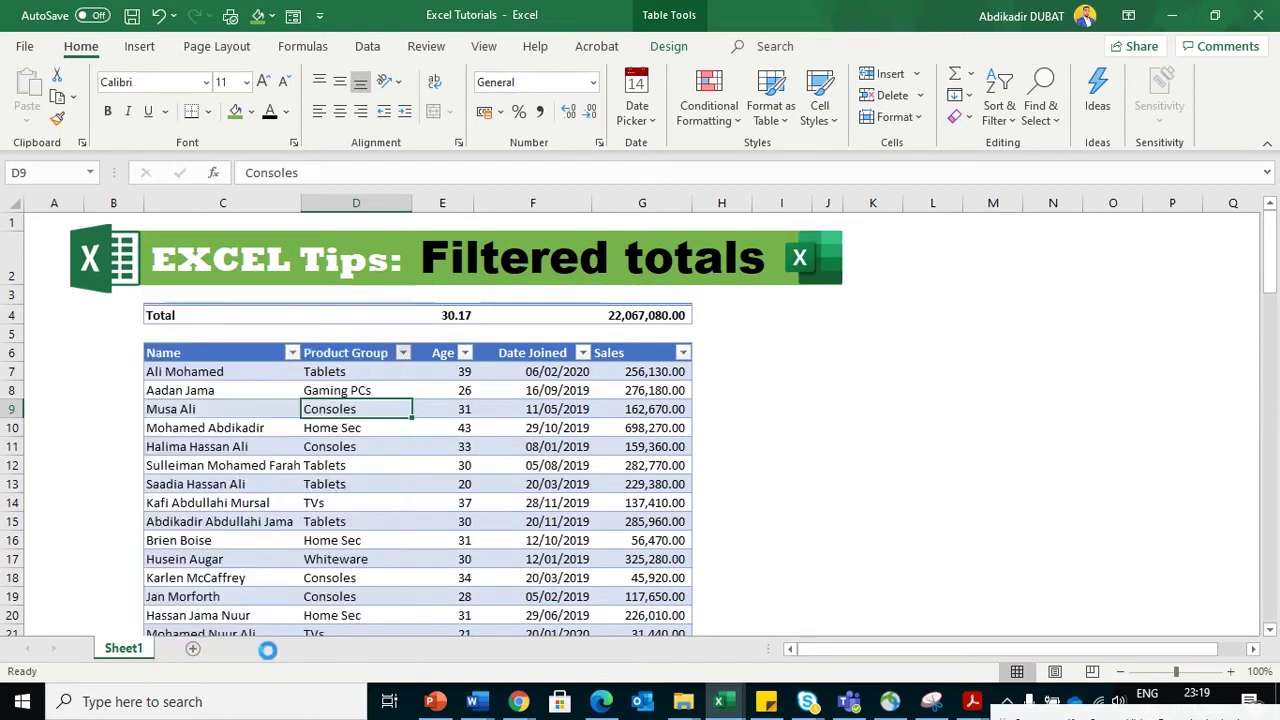
pyautogui.click(640, 317)
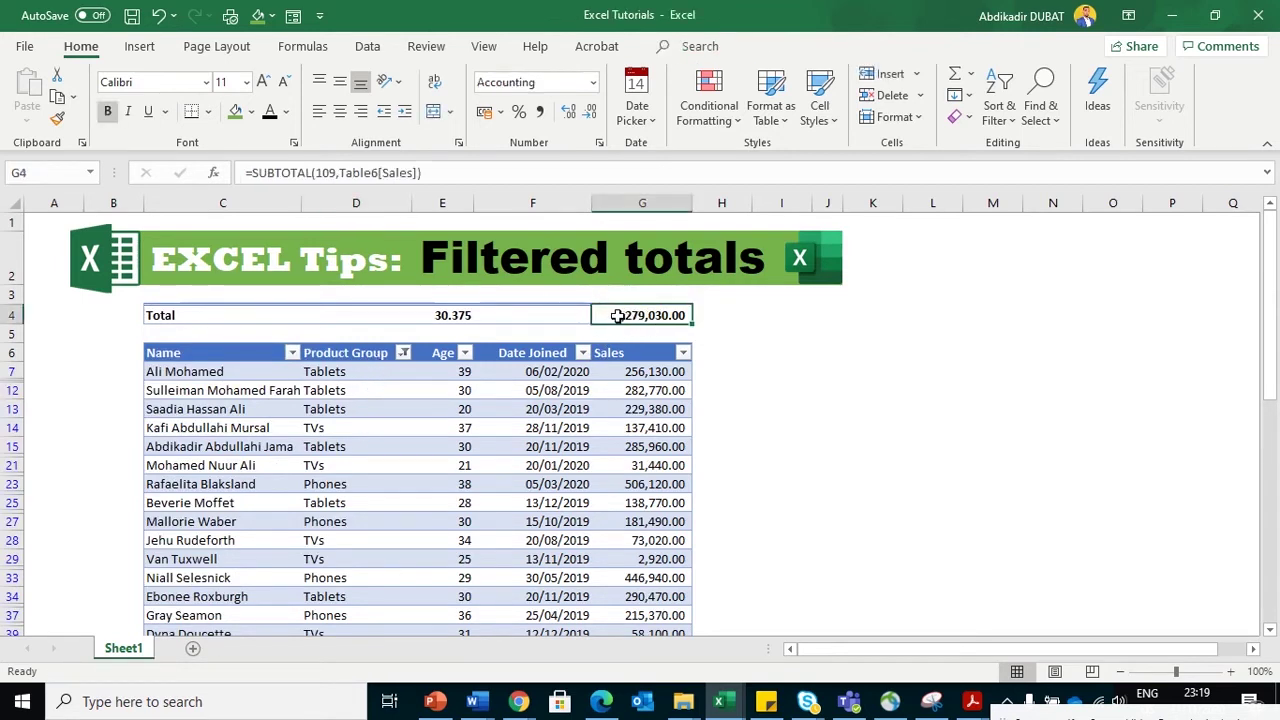
# Step: Filter Age to between 25 and 35, leaving 24 records with totals 29.95833 and 4,176,550.00
pyautogui.click(466, 357)
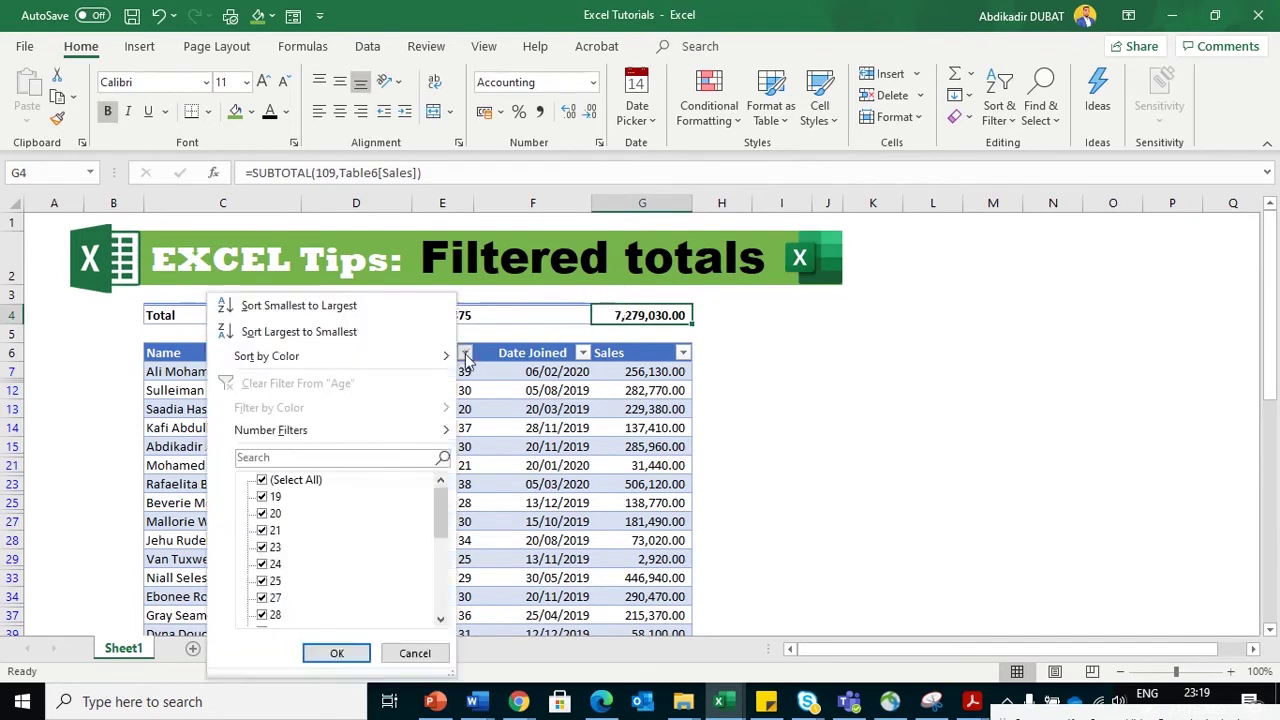
pyautogui.moveTo(321, 437)
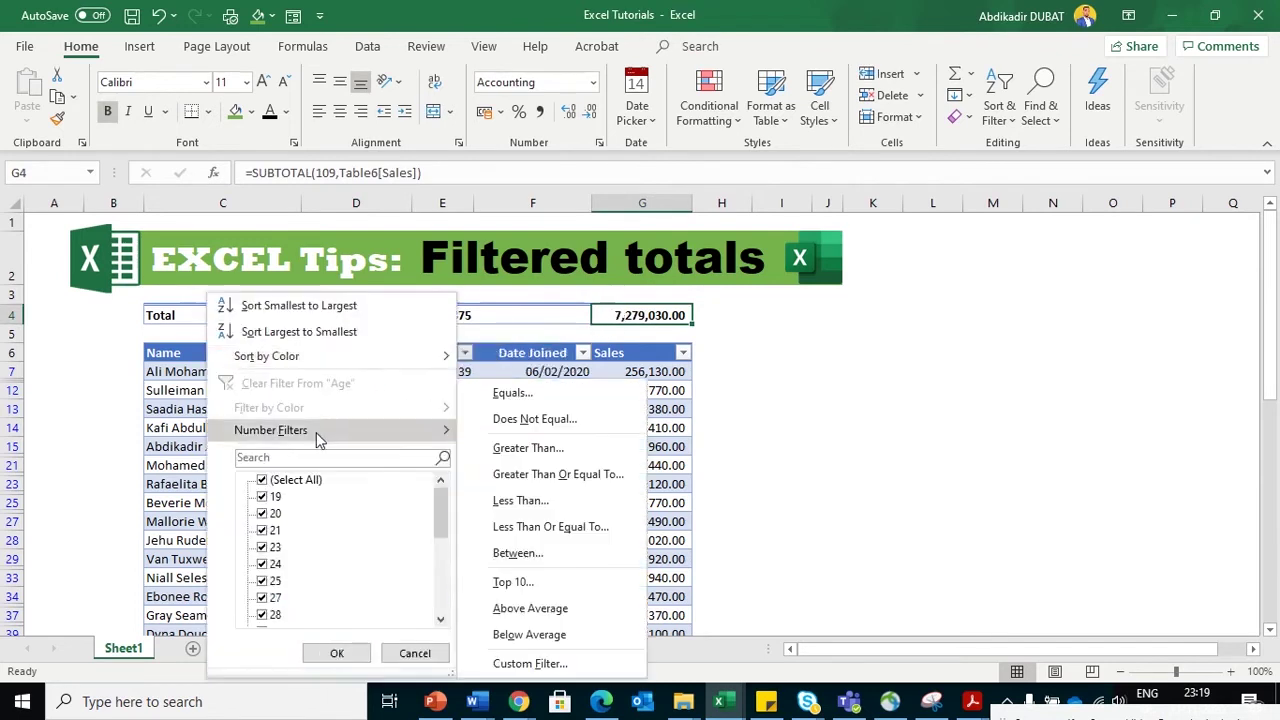
pyautogui.click(518, 556)
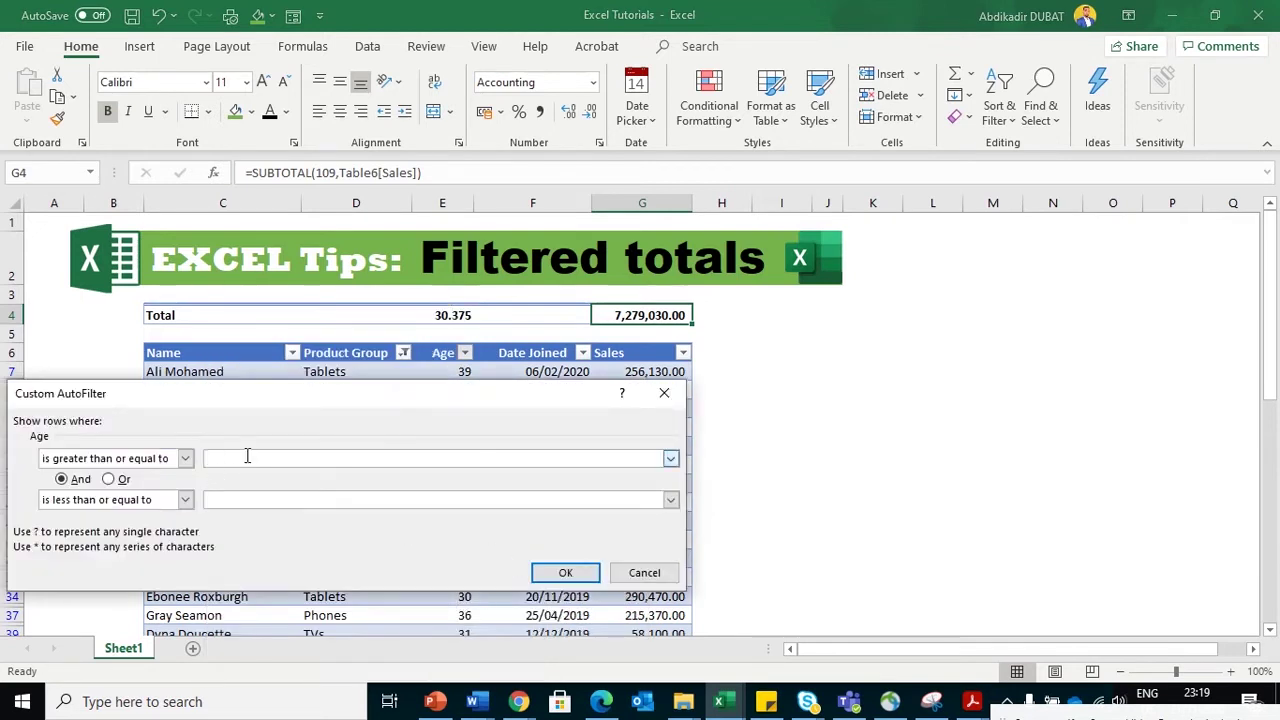
pyautogui.write('25')
pyautogui.click(245, 502)
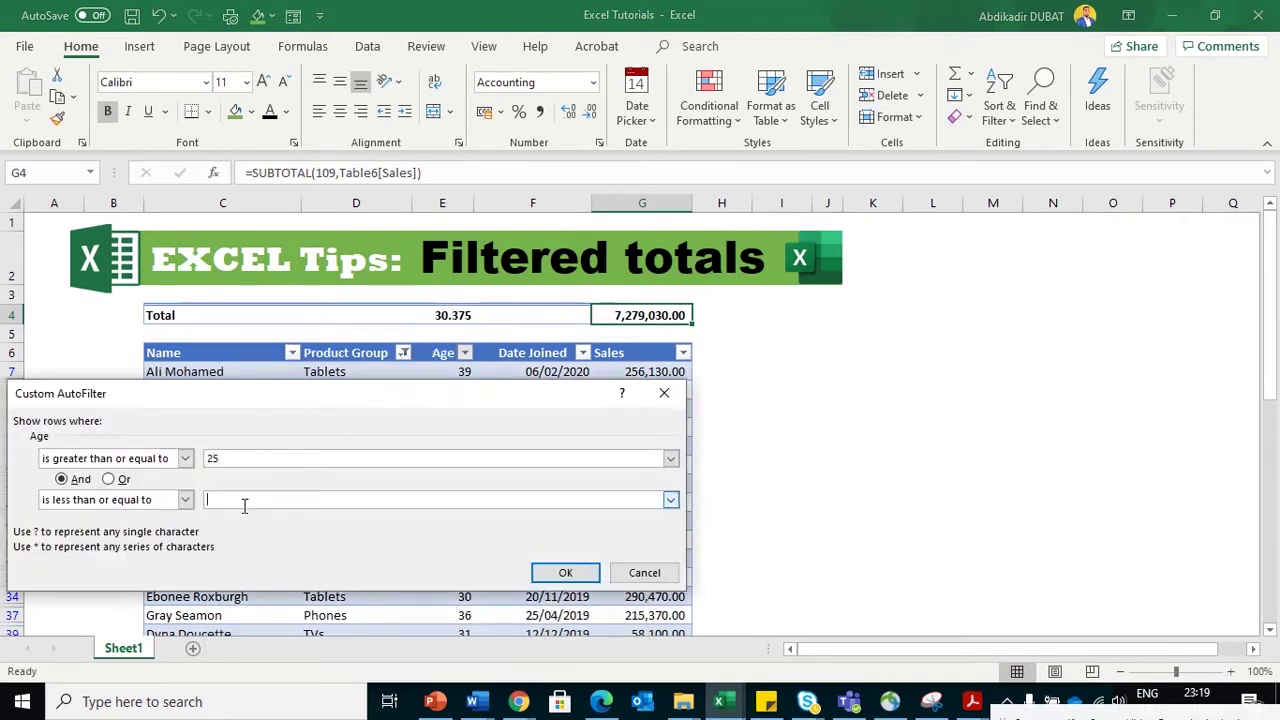
pyautogui.write('35')
pyautogui.click(565, 572)
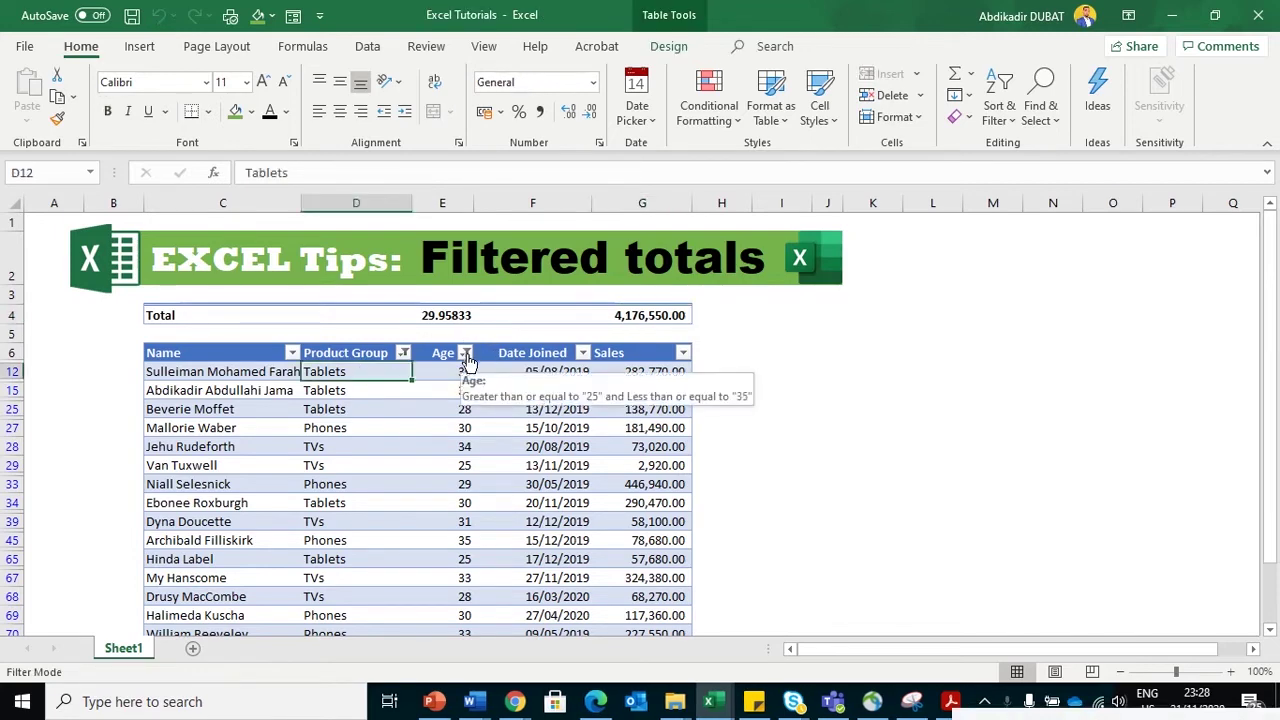
pyautogui.click(466, 353)
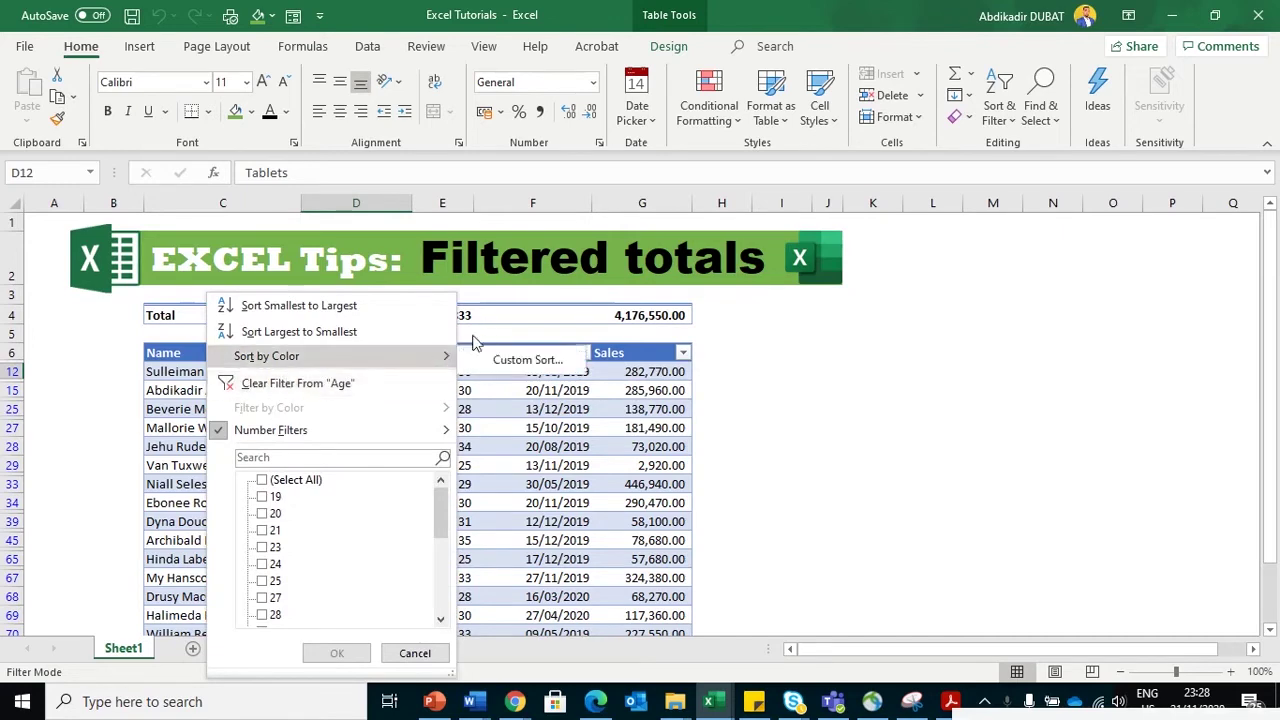
pyautogui.click(335, 385)
pyautogui.hotkey('ctrl', 'z')
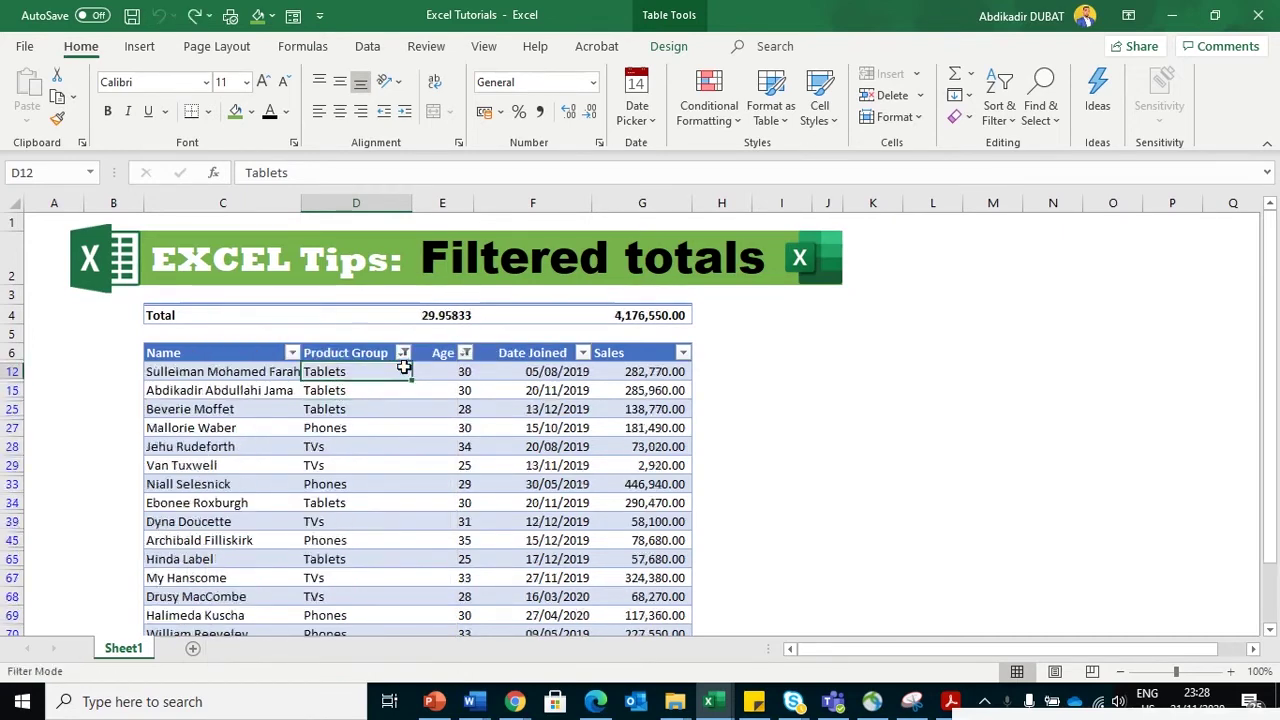
pyautogui.click(403, 353)
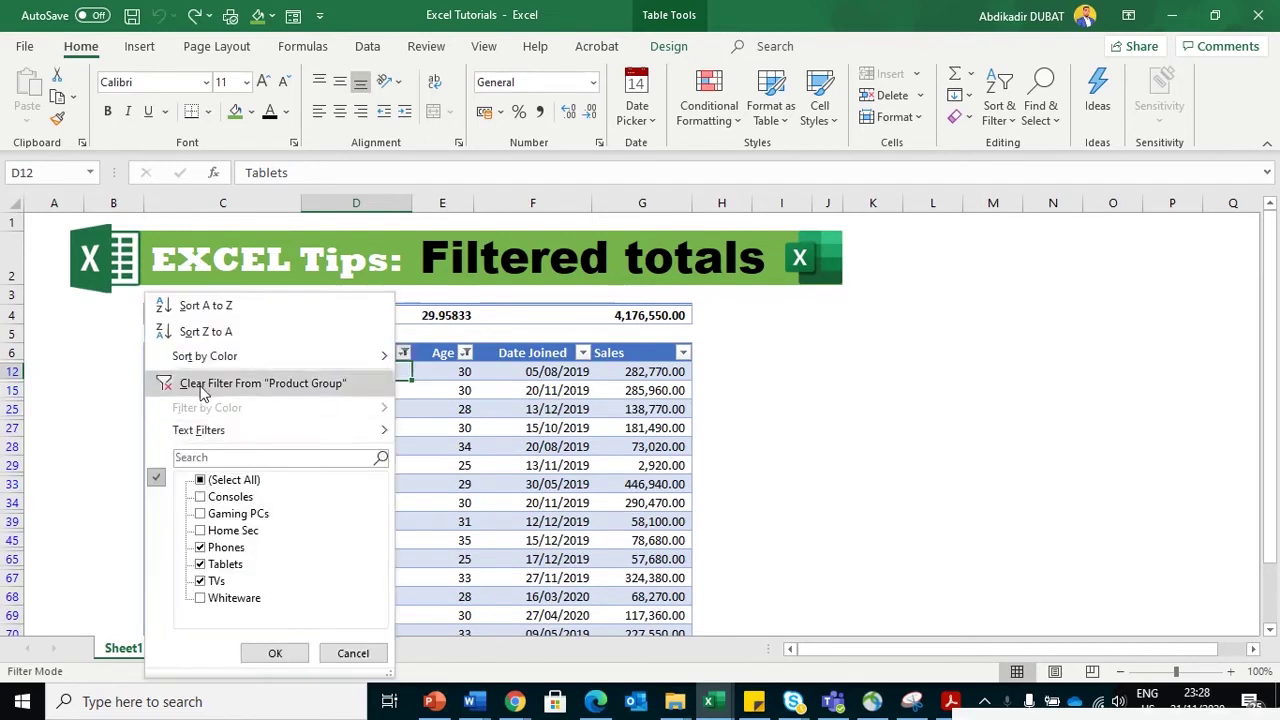
pyautogui.click(470, 404)
pyautogui.click(357, 395)
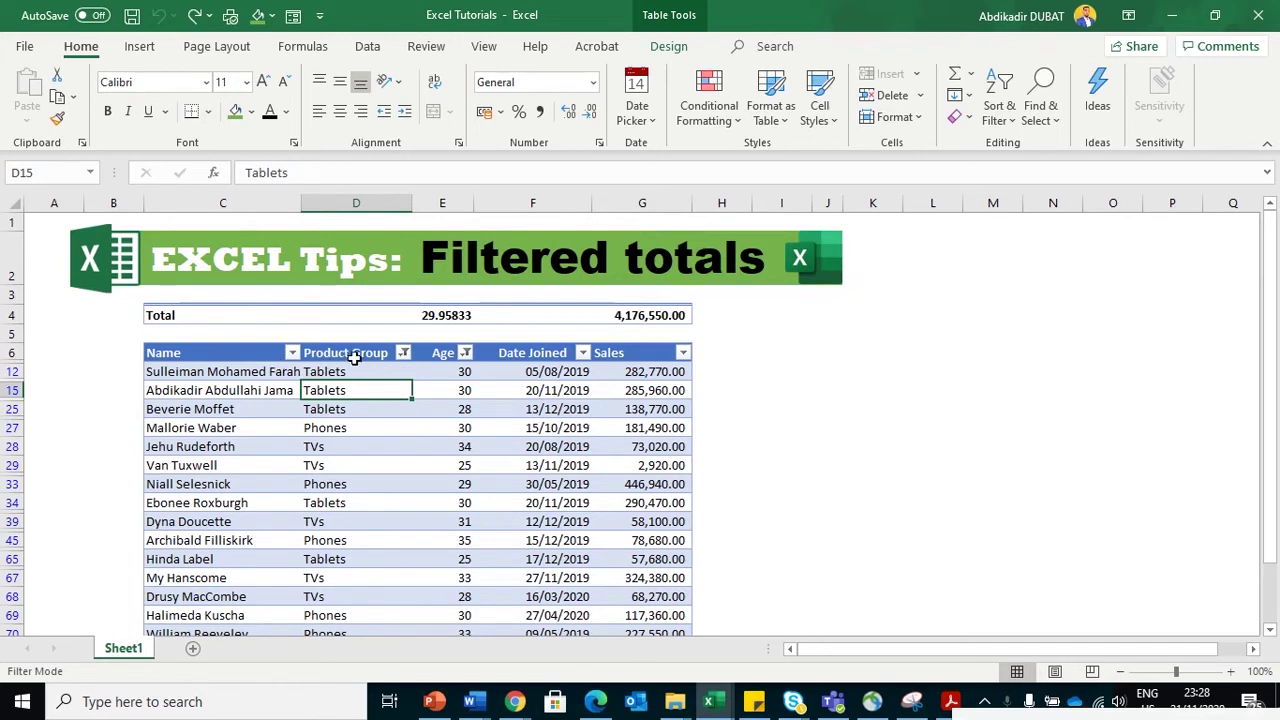
# Step: Clear all filters with Ctrl+Shift+L twice, restoring totals 30.17 and 22,067,080.00
pyautogui.click(350, 357)
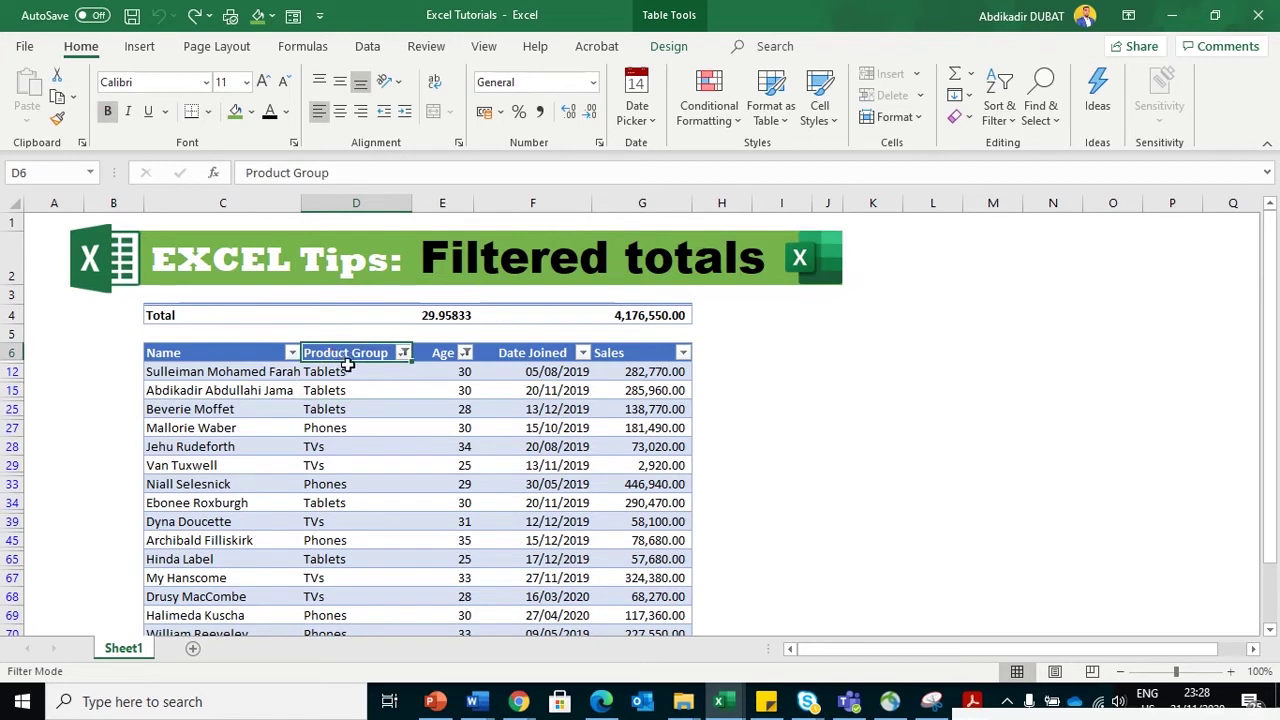
pyautogui.click(343, 369)
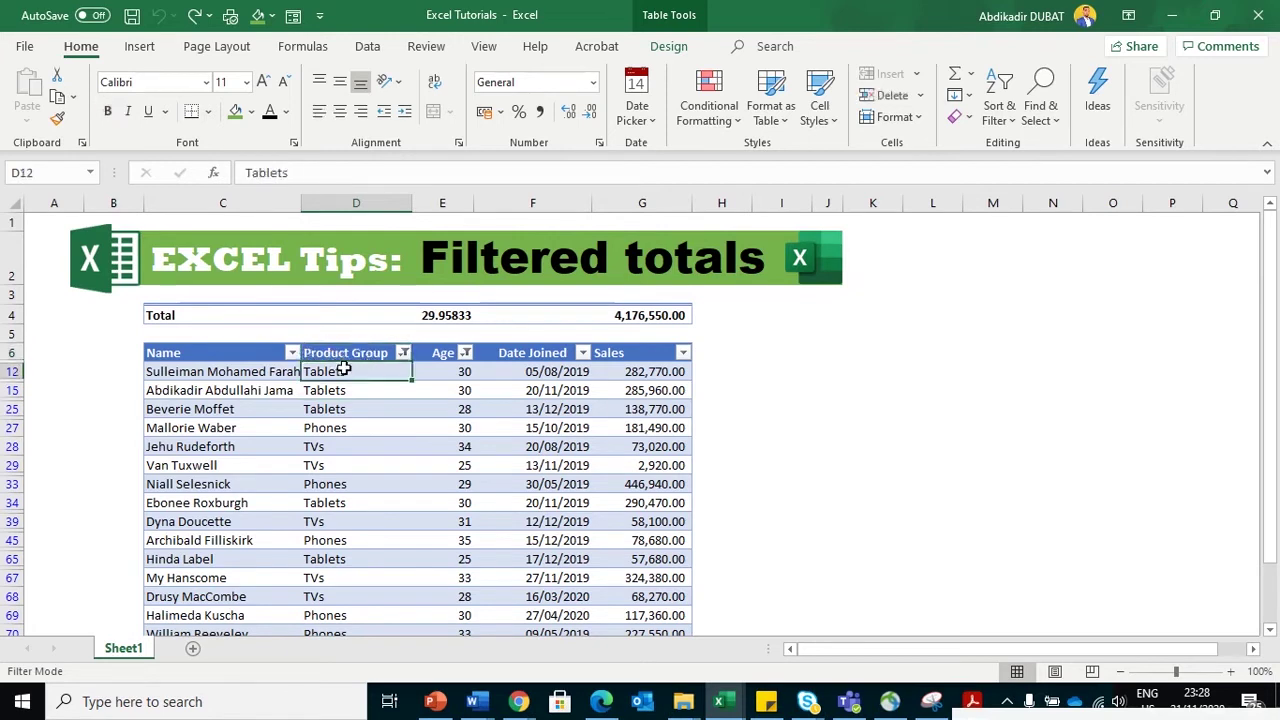
pyautogui.click(337, 352)
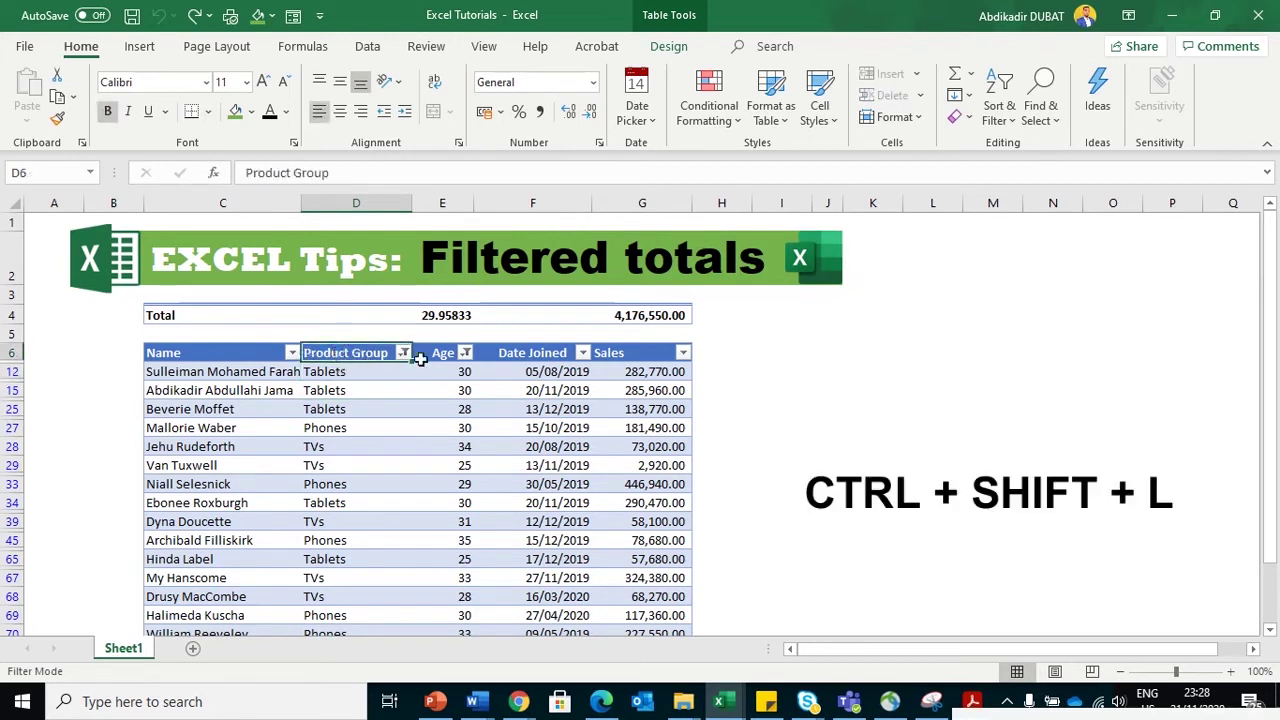
pyautogui.hotkey('ctrl', 'shift', 'l')
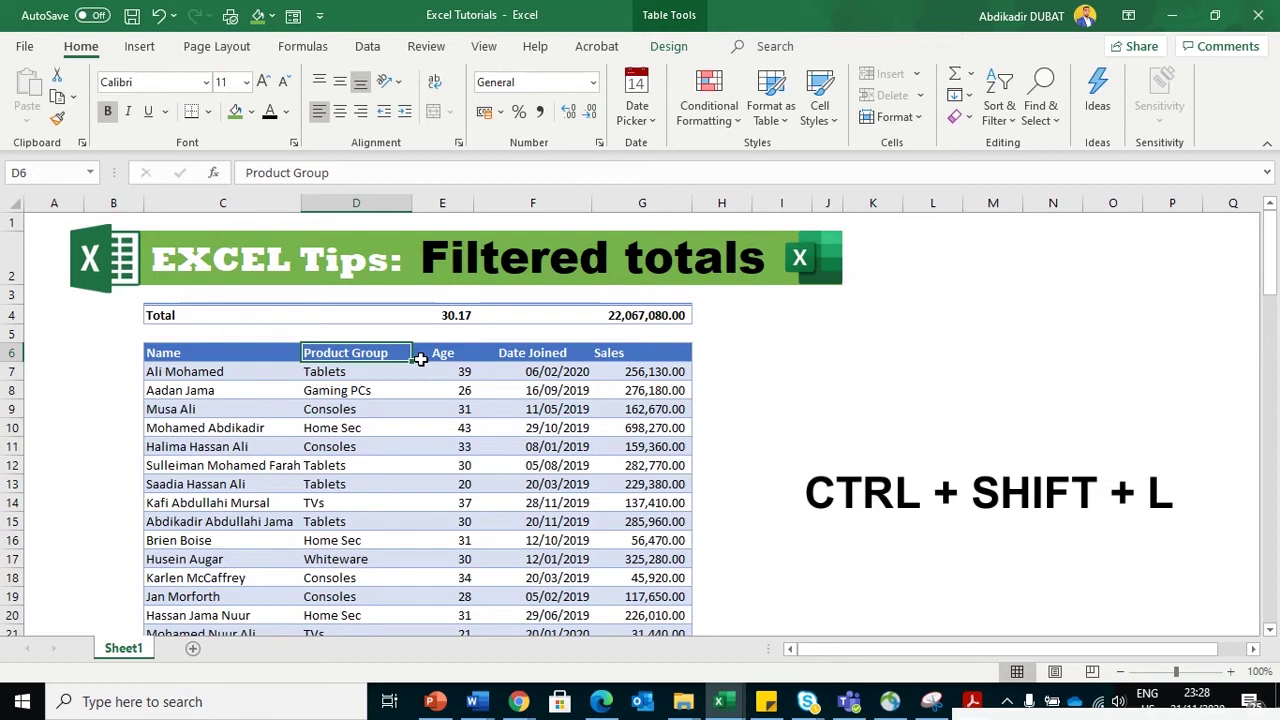
pyautogui.hotkey('ctrl', 'shift')
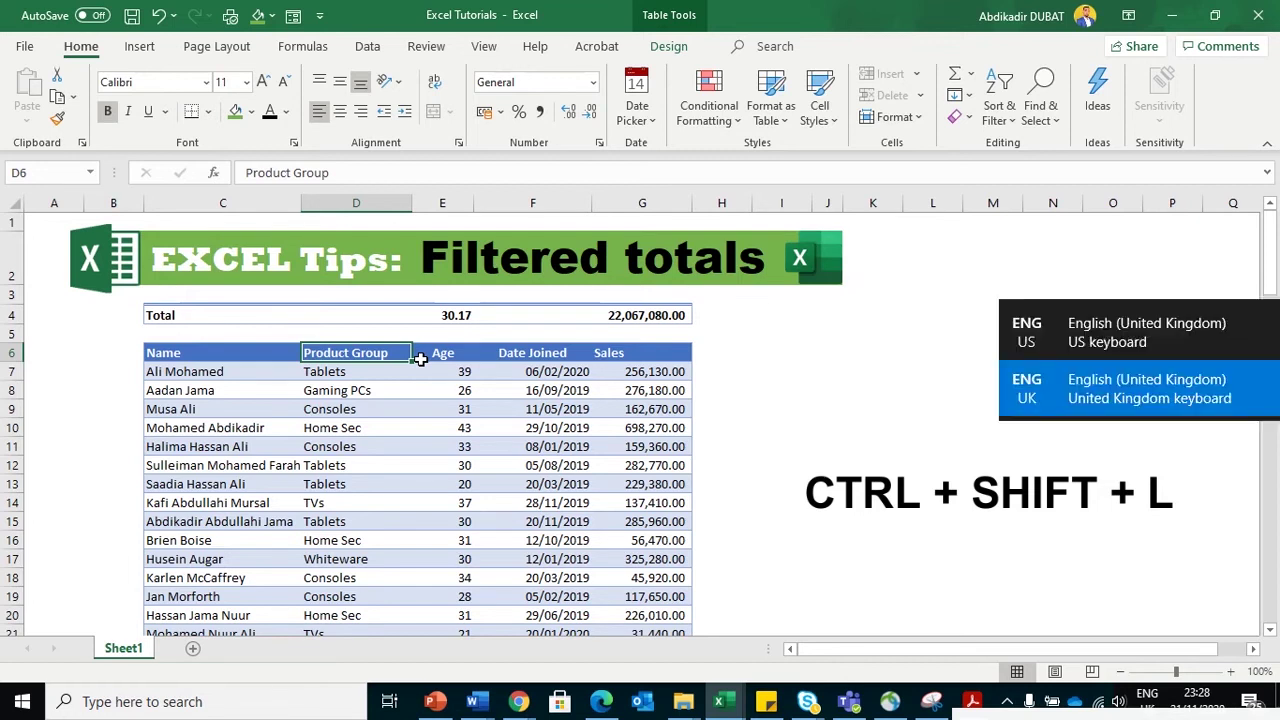
pyautogui.hotkey('ctrl', 'shift', 'l')
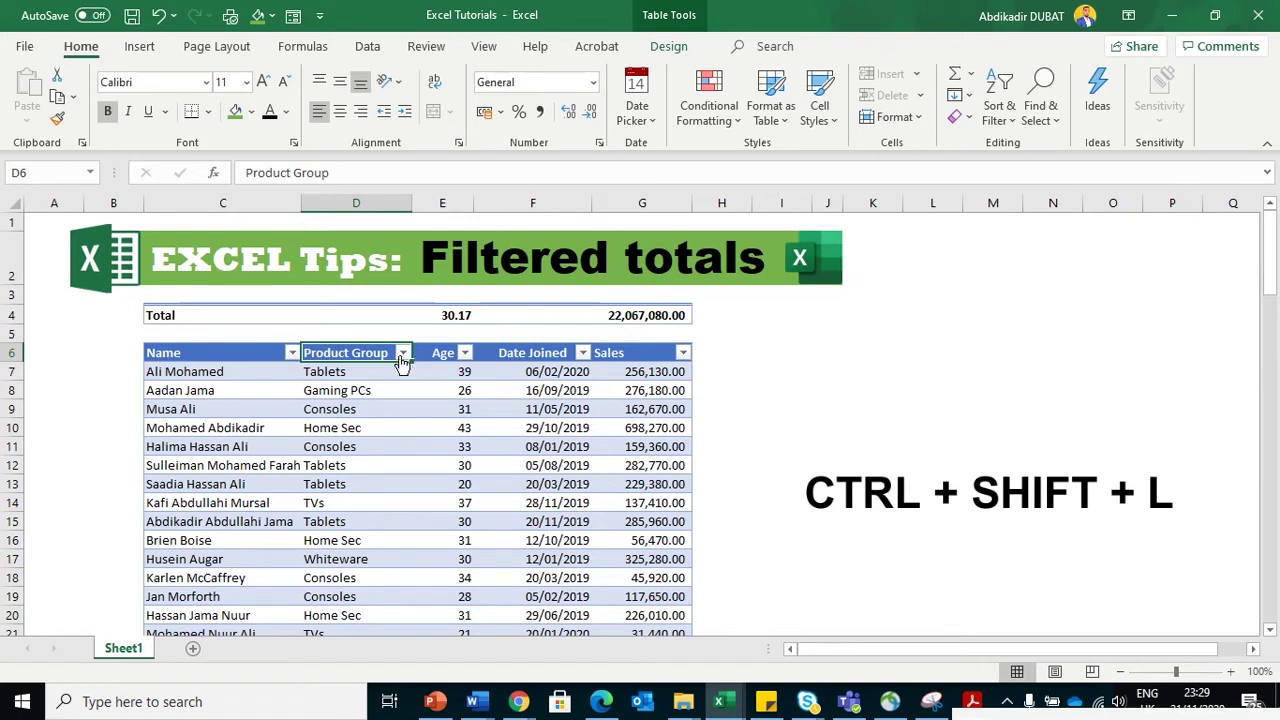
# Step: Filter Product Group to only Phones and TVs
pyautogui.click(401, 362)
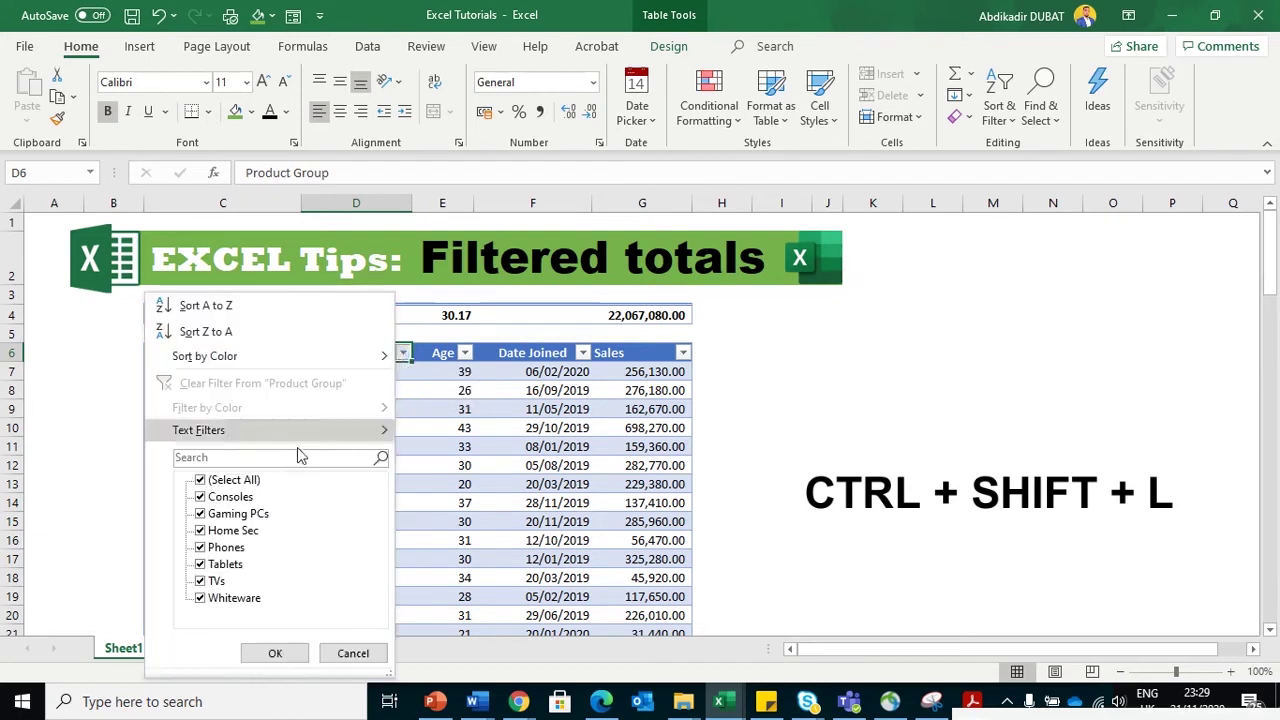
pyautogui.click(229, 484)
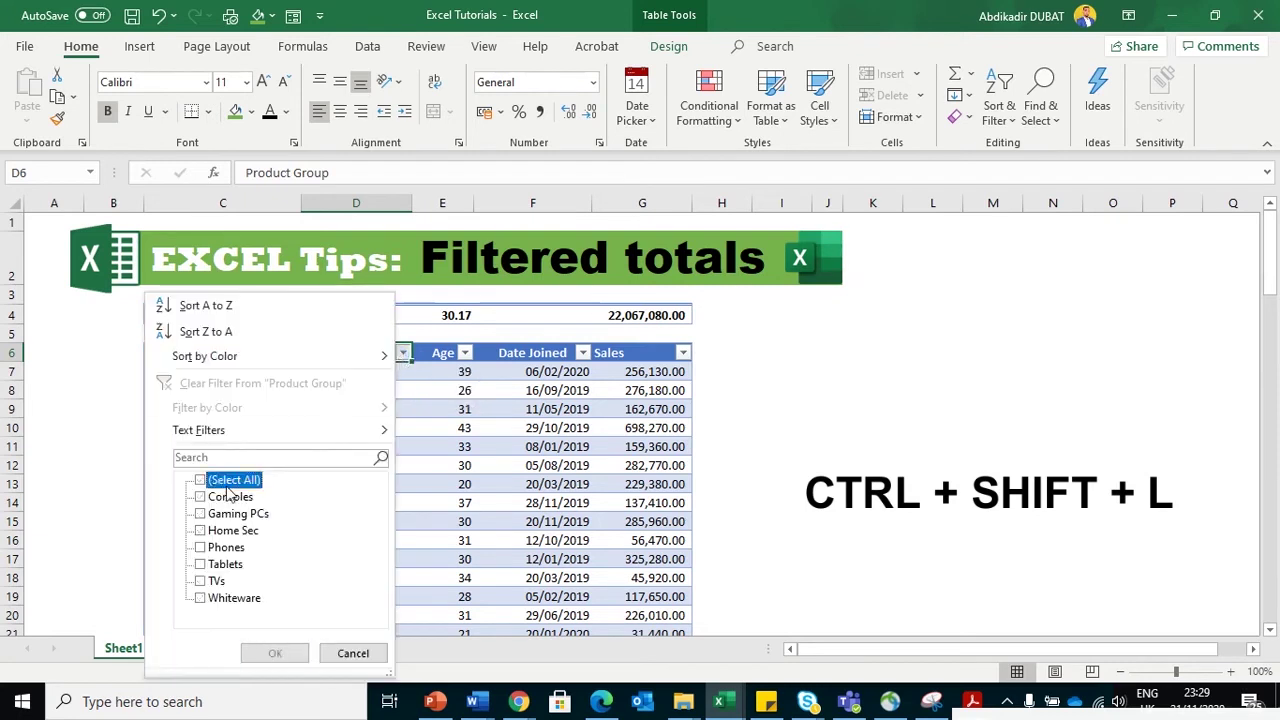
pyautogui.click(225, 548)
pyautogui.click(220, 582)
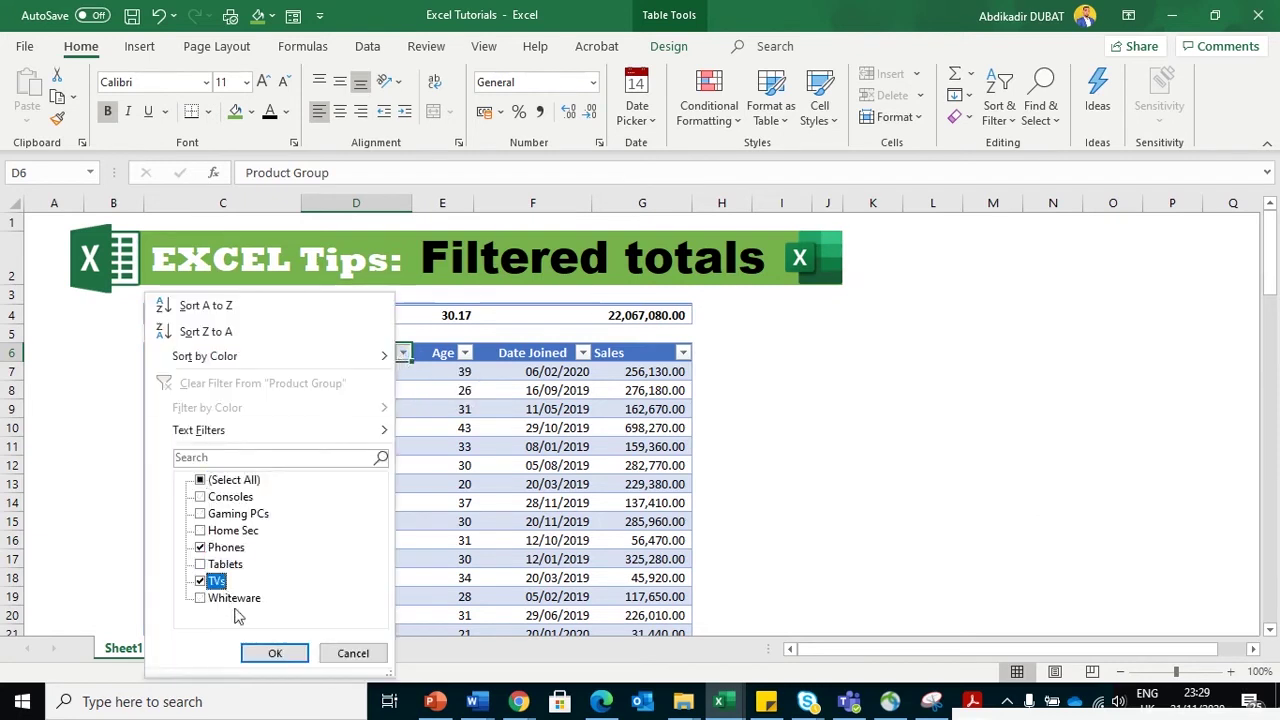
pyautogui.click(271, 652)
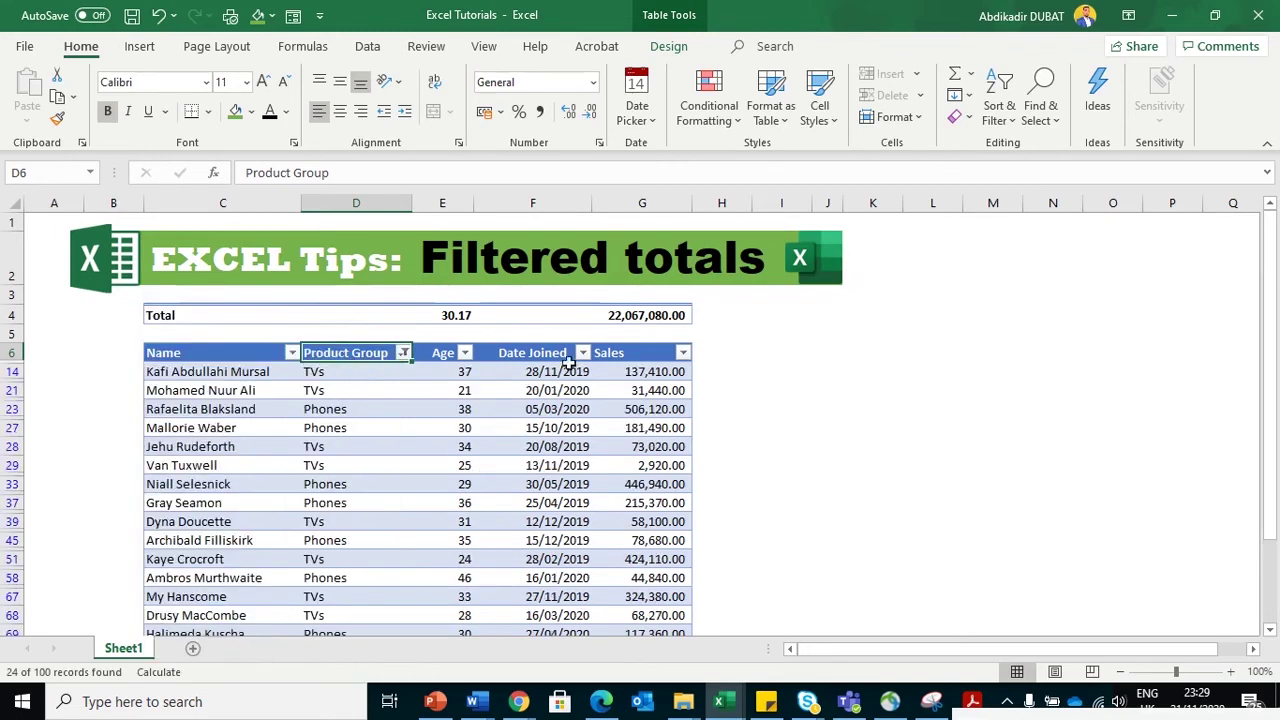
# Step: Filter Date Joined to 2020 only, leaving 6 records with totals 30.5 and 803,120.00
pyautogui.click(465, 355)
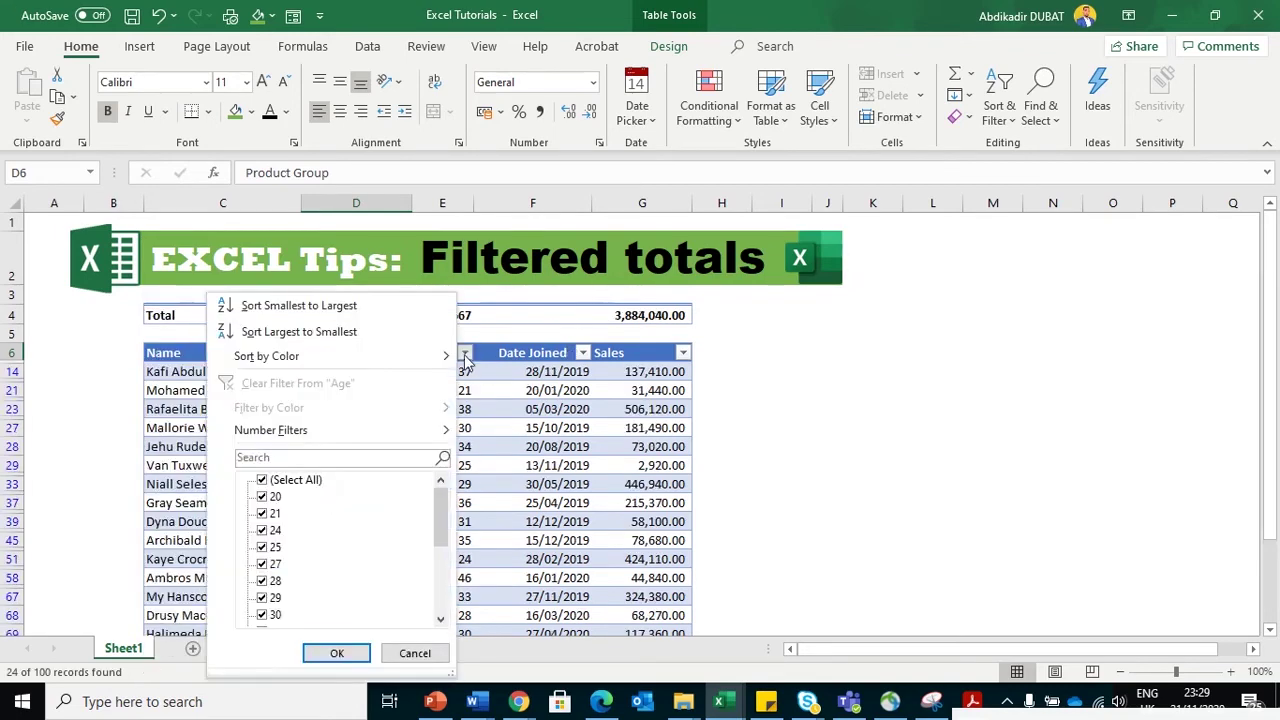
pyautogui.click(465, 355)
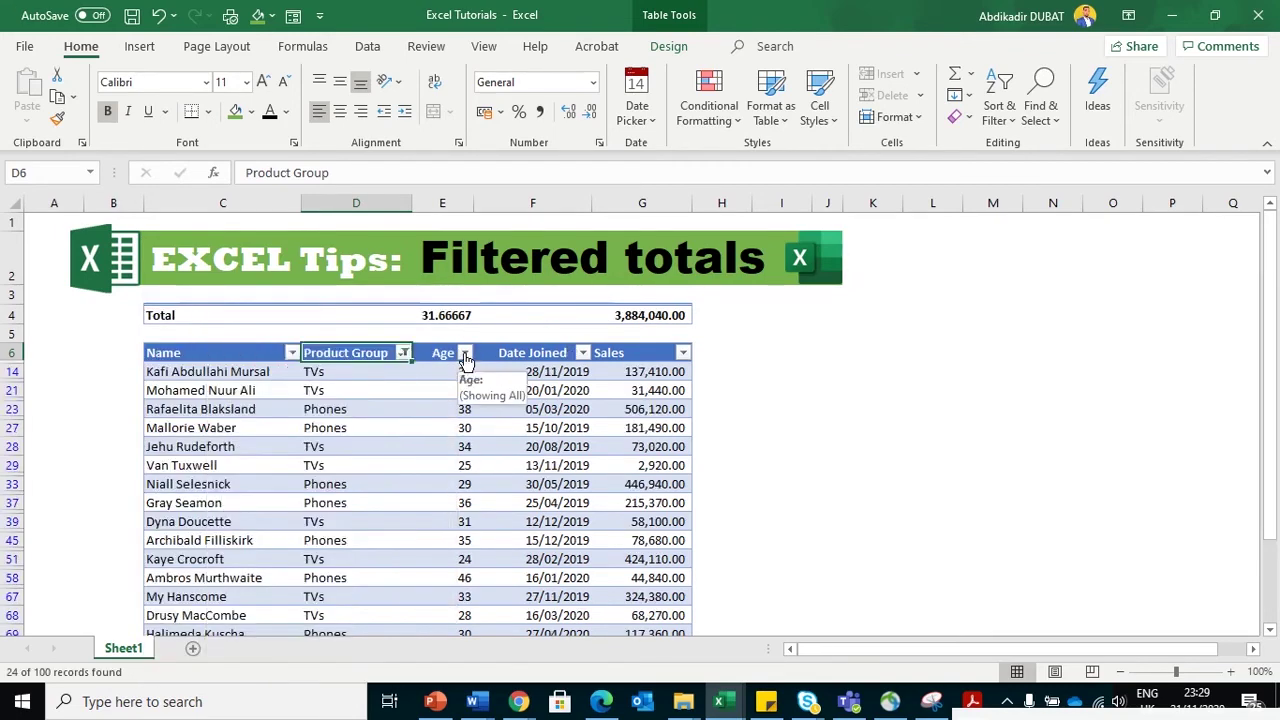
pyautogui.click(583, 354)
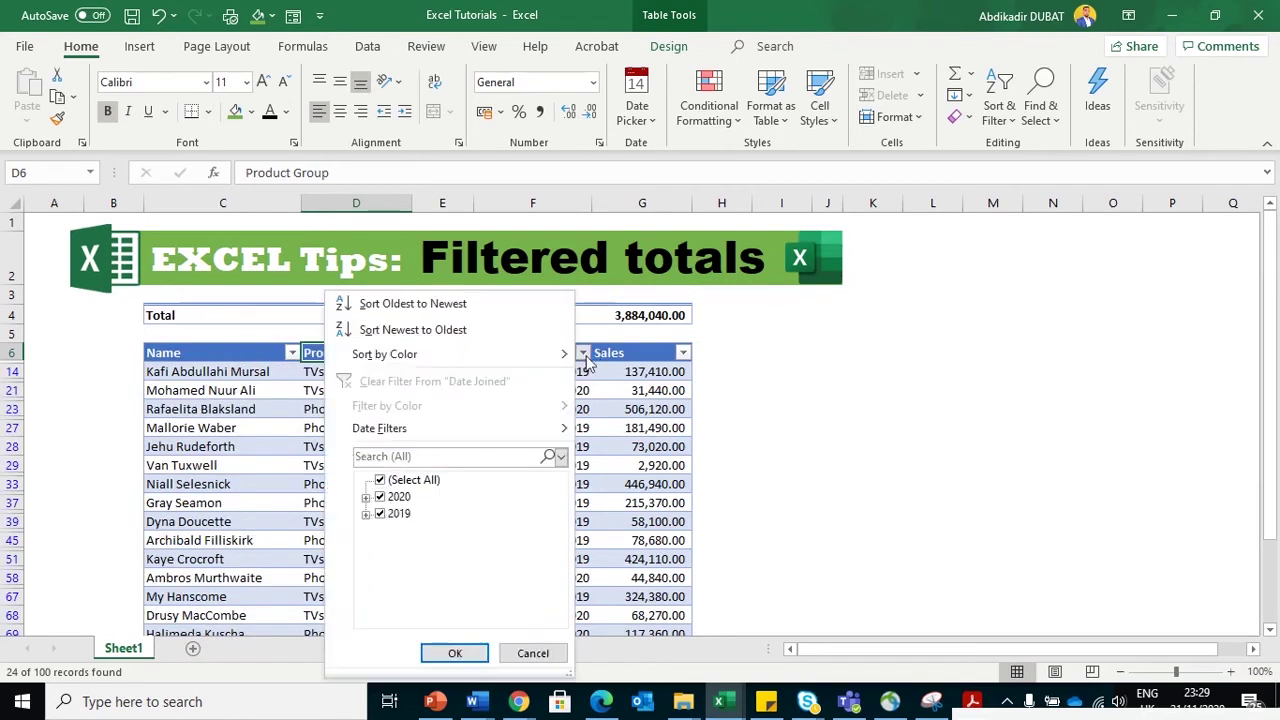
pyautogui.click(380, 480)
pyautogui.click(380, 497)
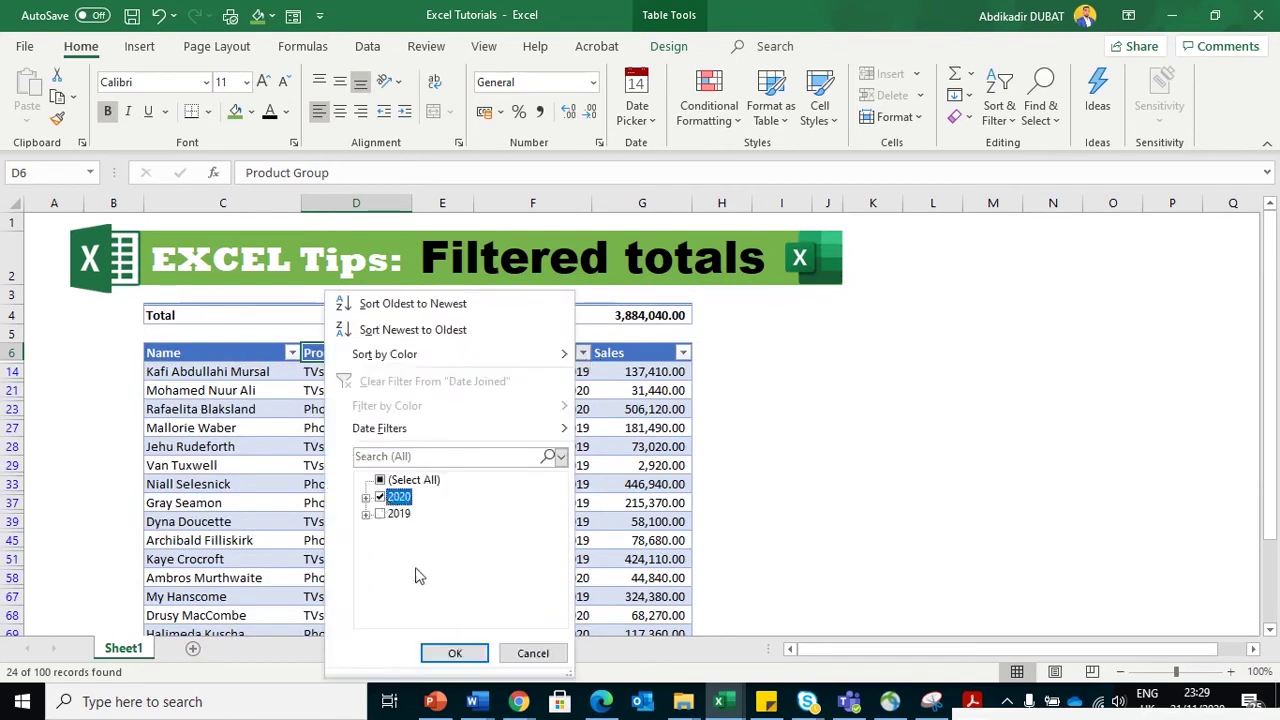
pyautogui.click(453, 653)
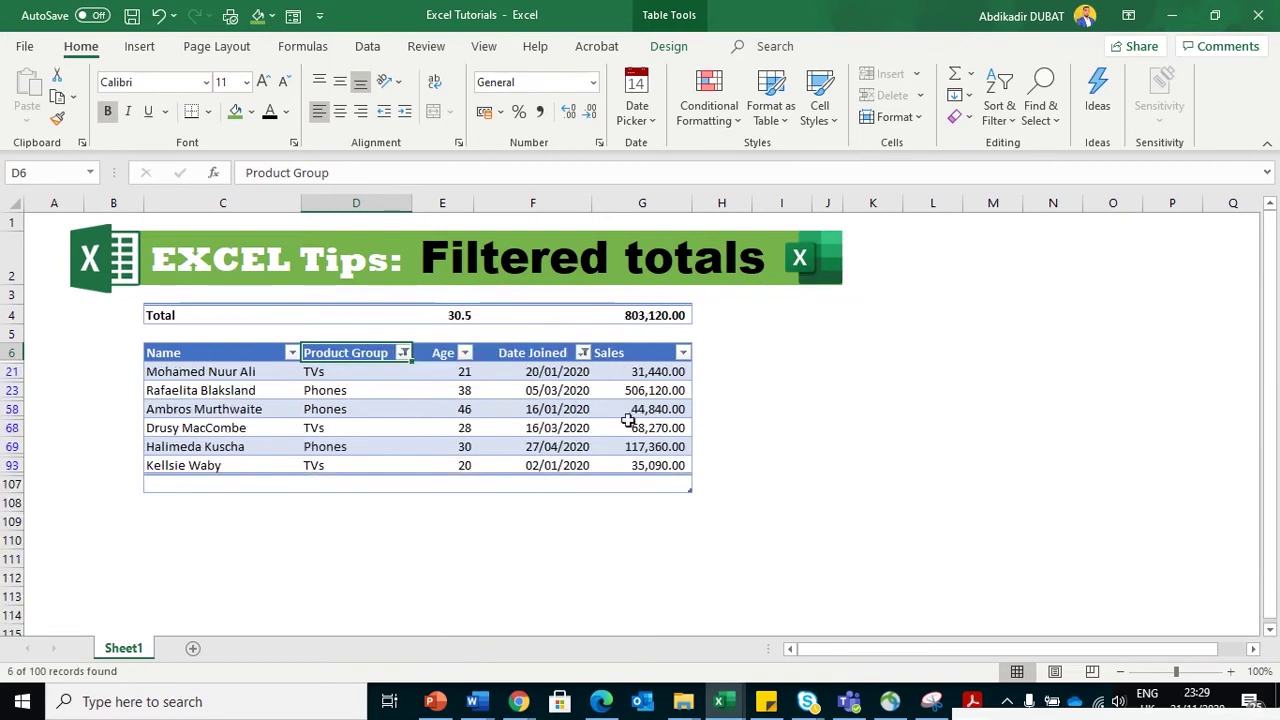
pyautogui.click(446, 393)
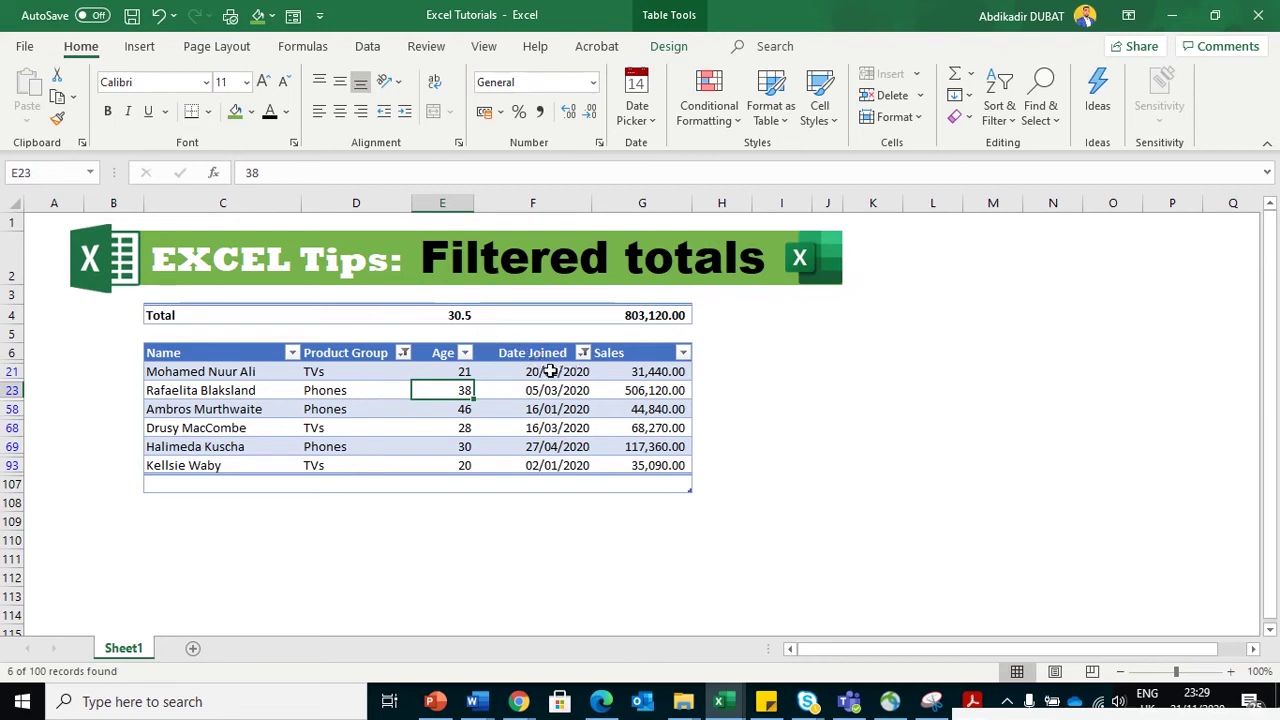
pyautogui.click(523, 353)
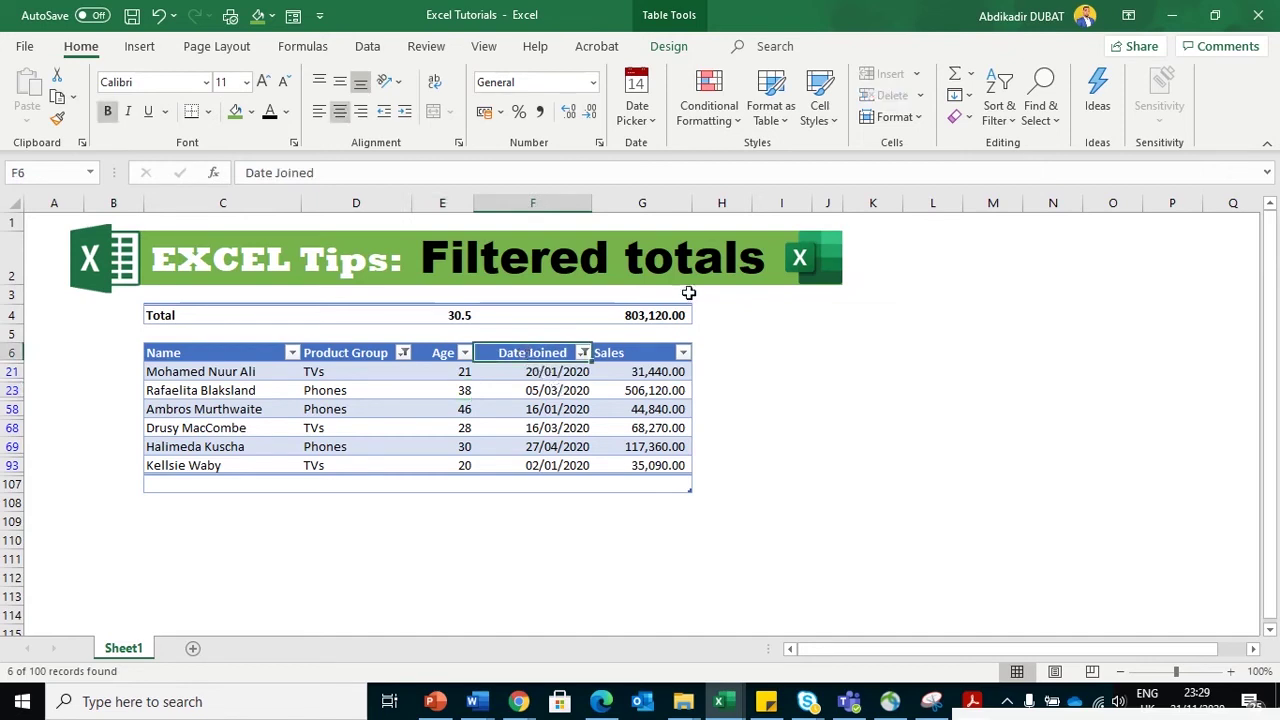
pyautogui.click(640, 316)
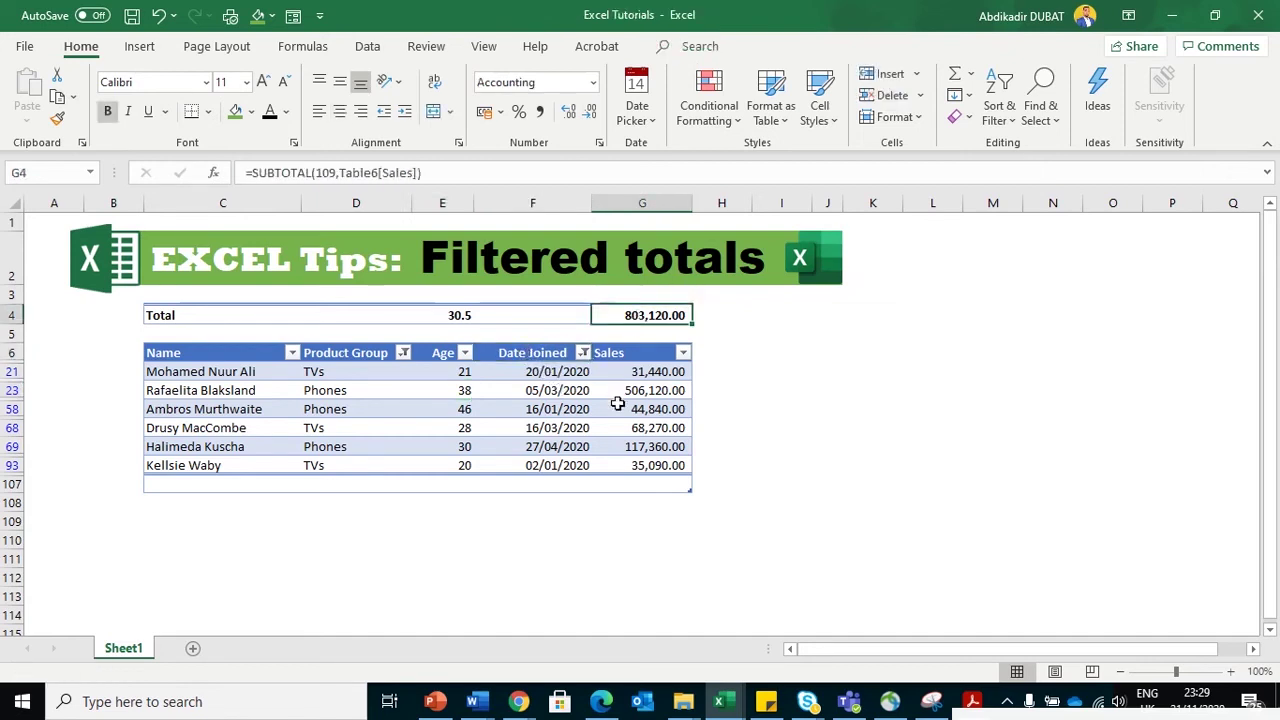